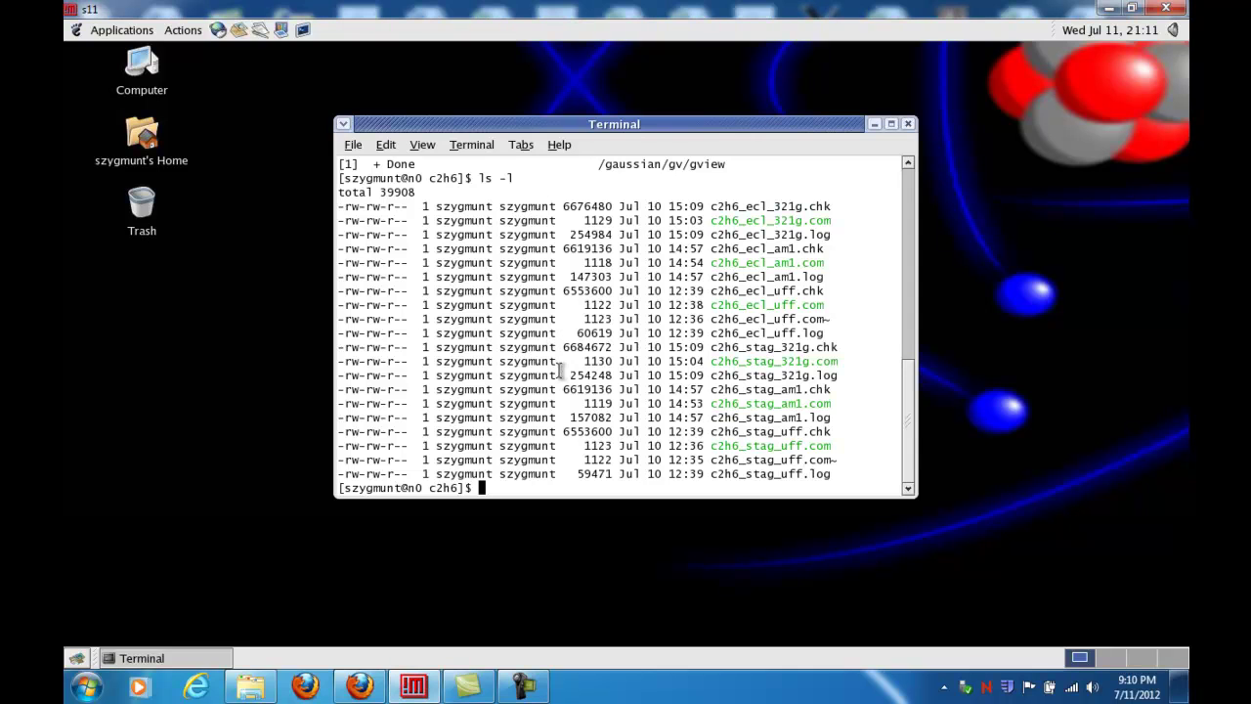
Launch GaussView in the background with 'gv &' from the c2h6 folder
type("gv &")
key("Return")
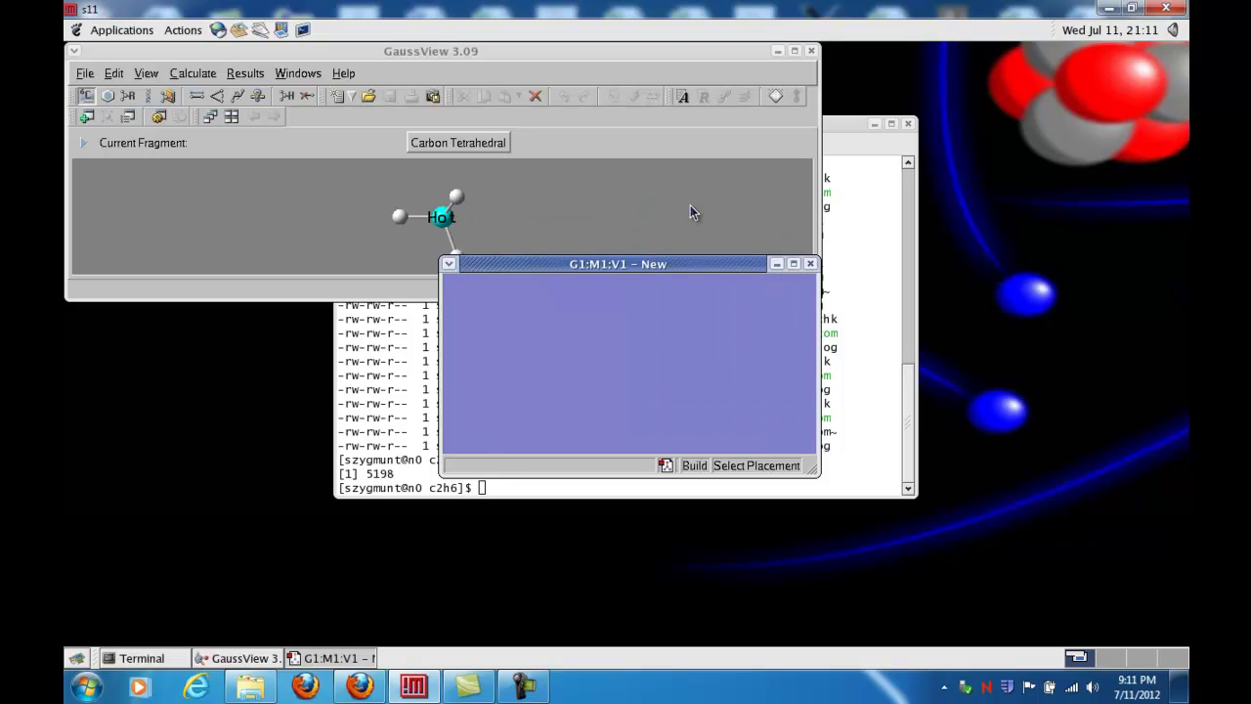
Close the empty New window and open c2h6_stag_321g.log as a Gaussian Output File
left_click(810, 264)
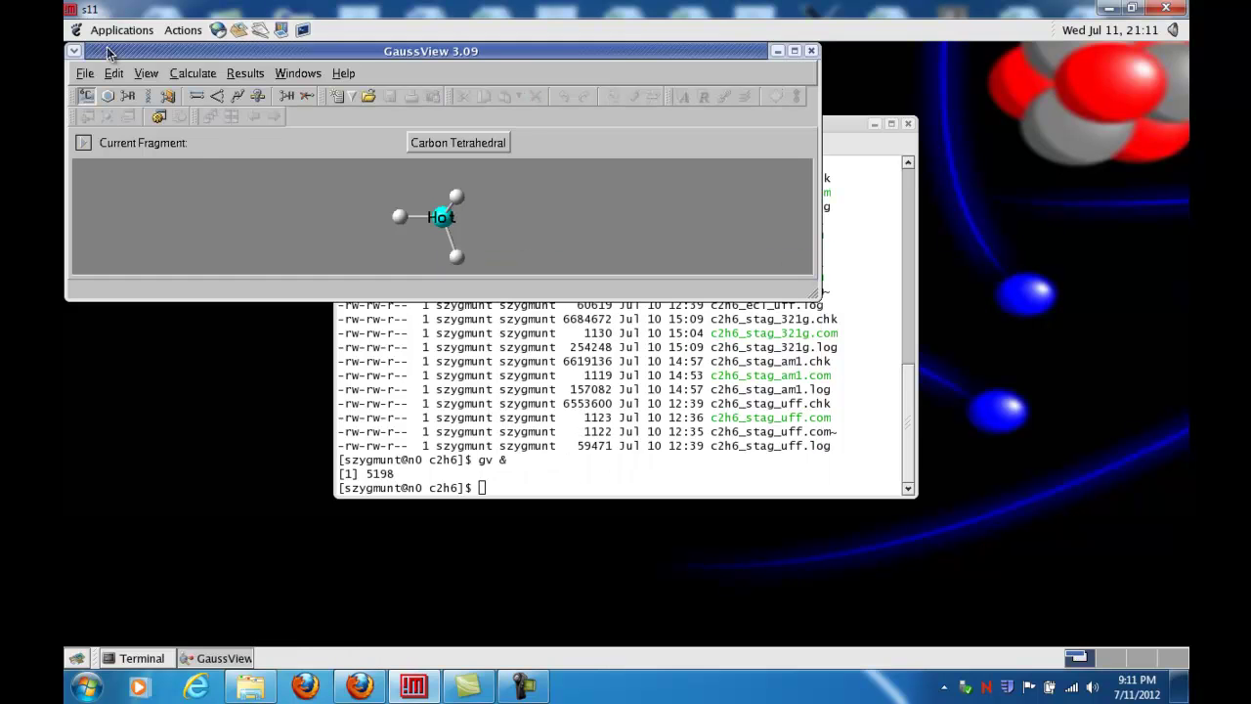
left_click(88, 75)
left_click(106, 114)
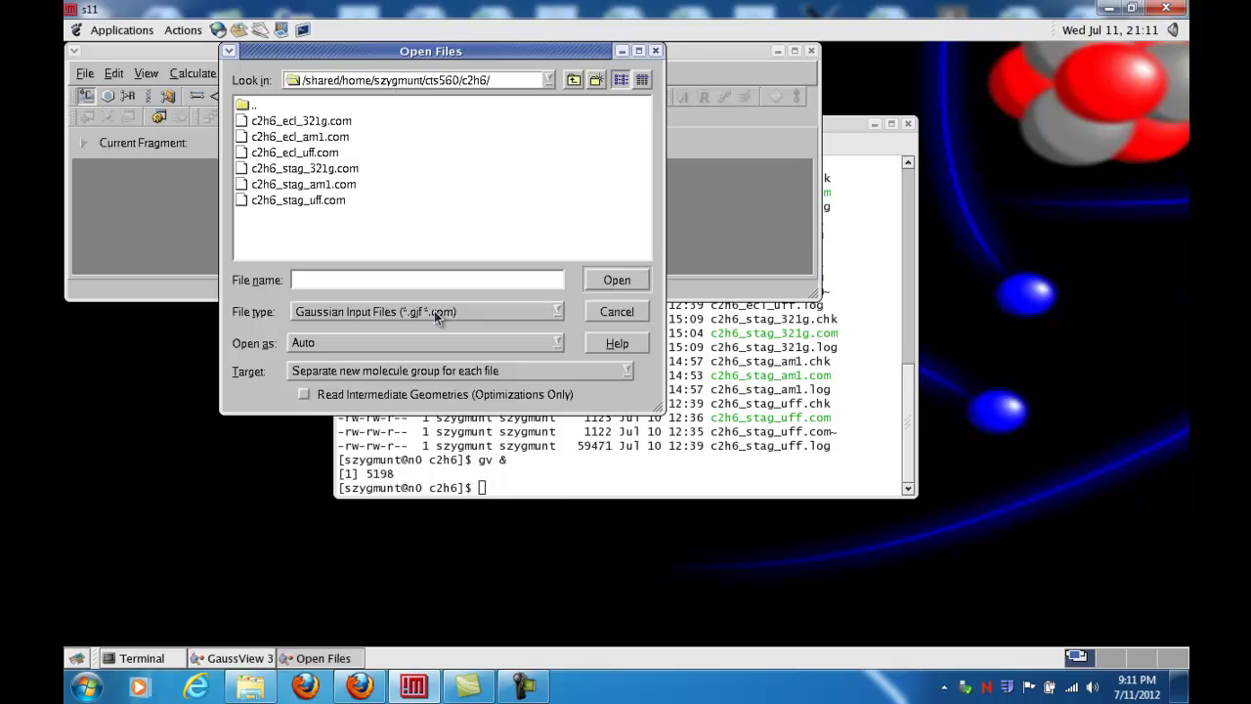
left_click(434, 311)
left_click(405, 347)
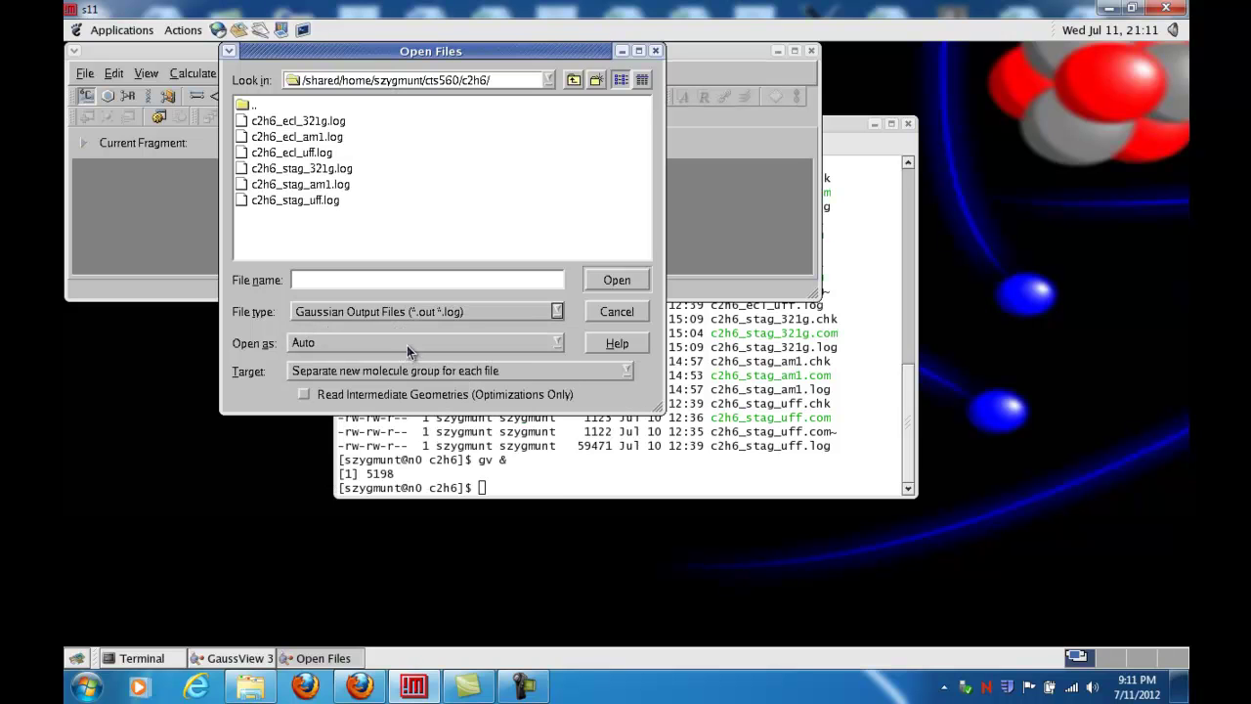
left_click(318, 170)
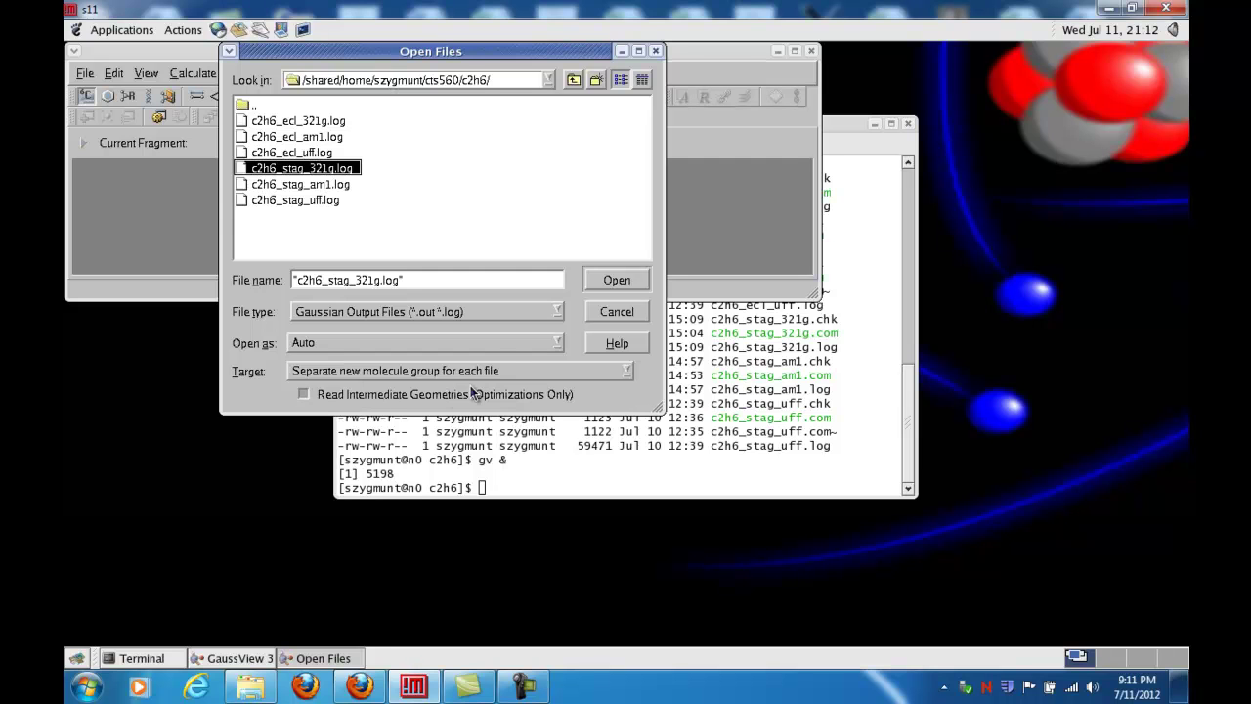
left_click(614, 284)
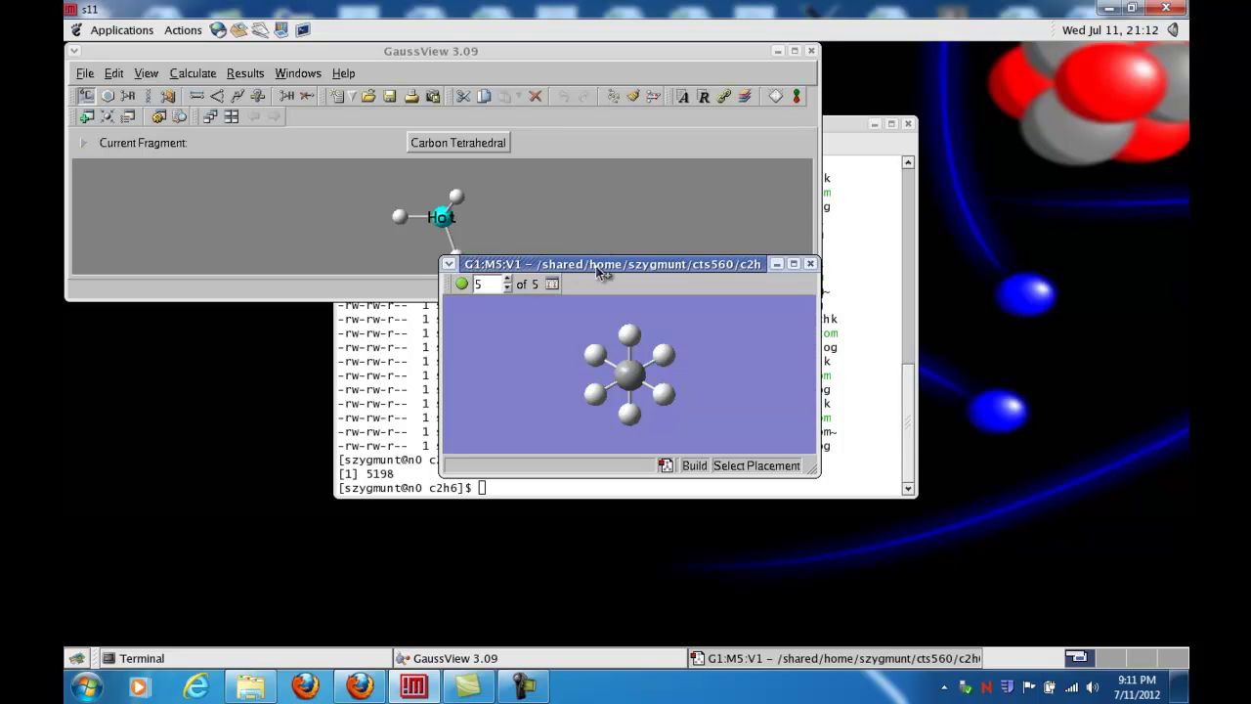
Move and enlarge the molecule window, then rotate the ethane to a side view
left_click_drag(585, 264, 336, 190)
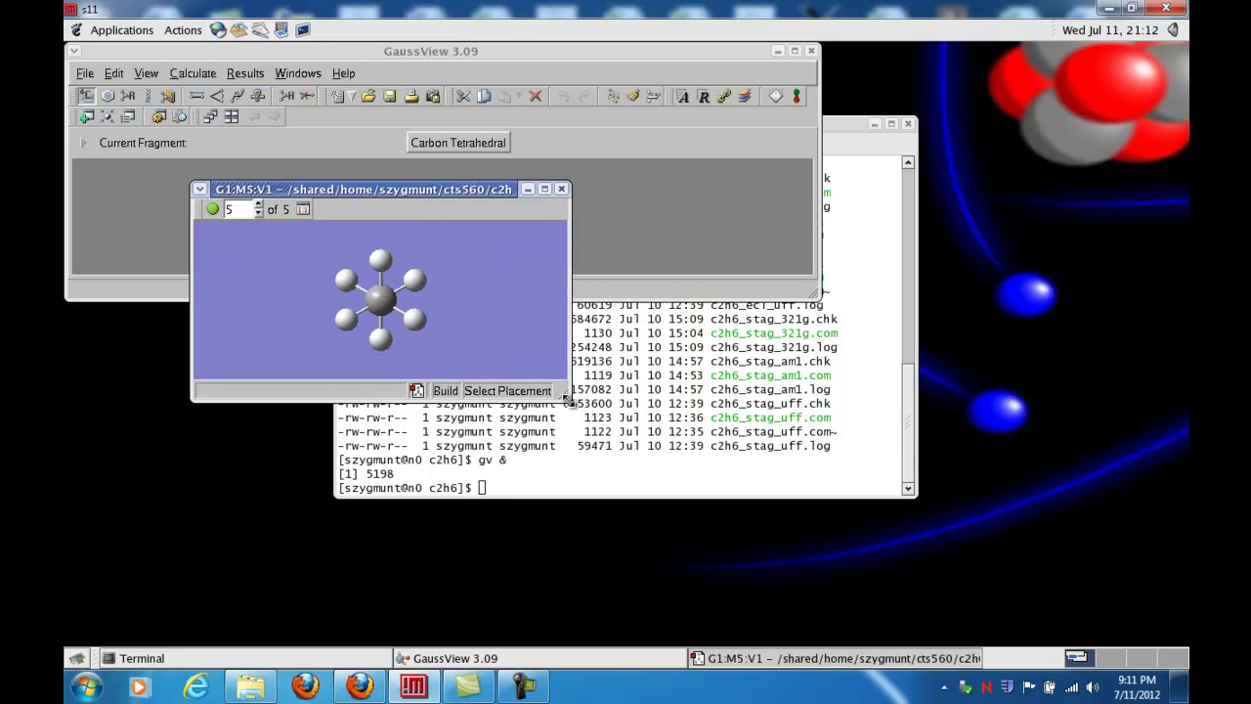
left_click_drag(567, 396, 607, 469)
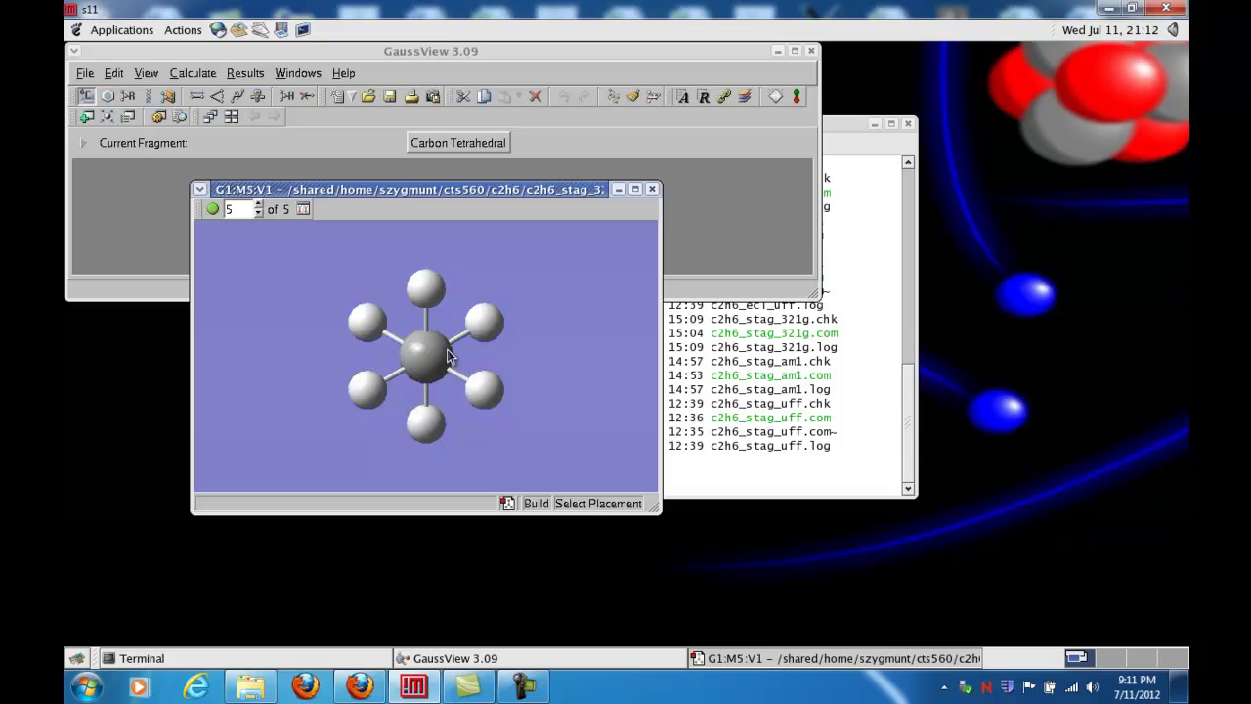
left_click_drag(423, 358, 521, 356)
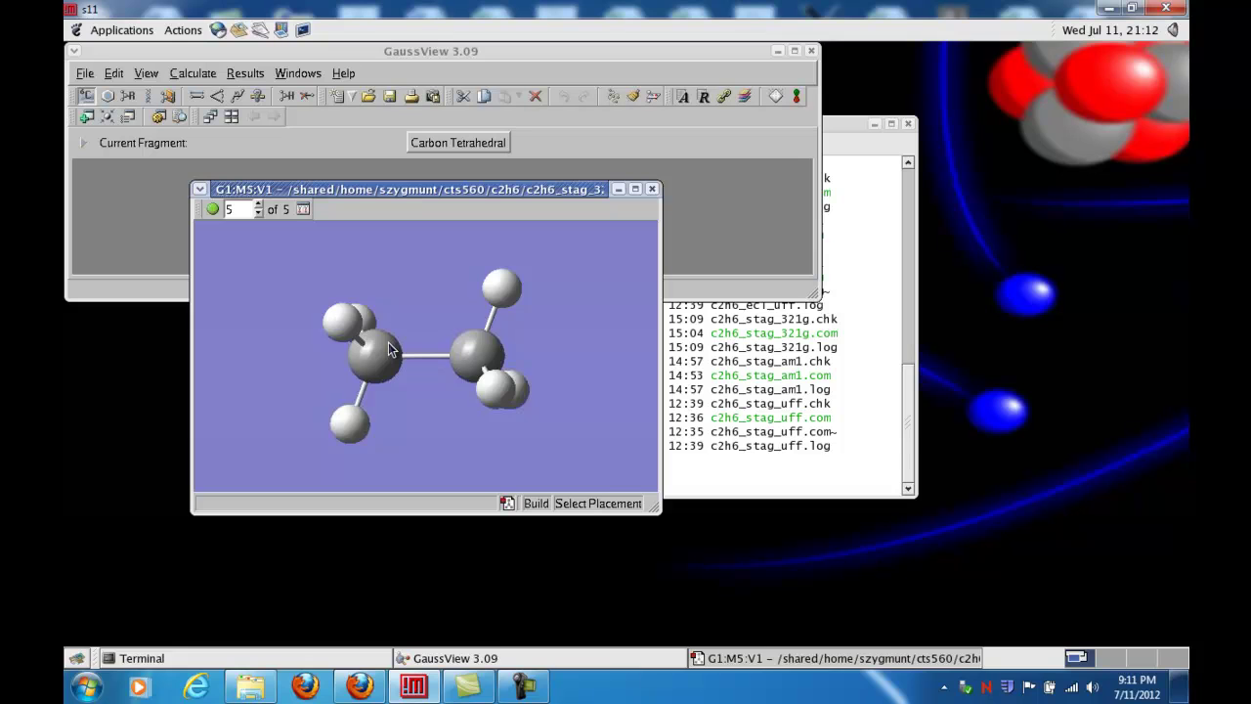
Step through optimization geometries 1 to 5, ending on the final structure
left_click(259, 207)
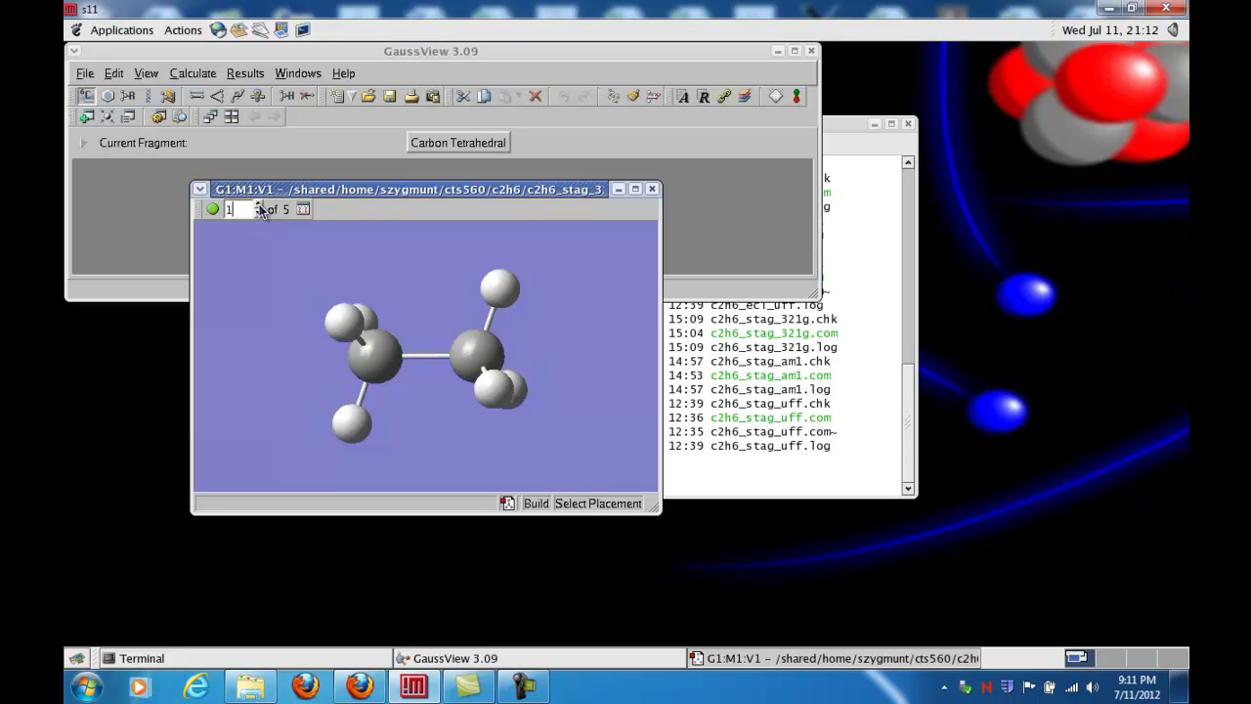
left_click(259, 206)
left_click(259, 205)
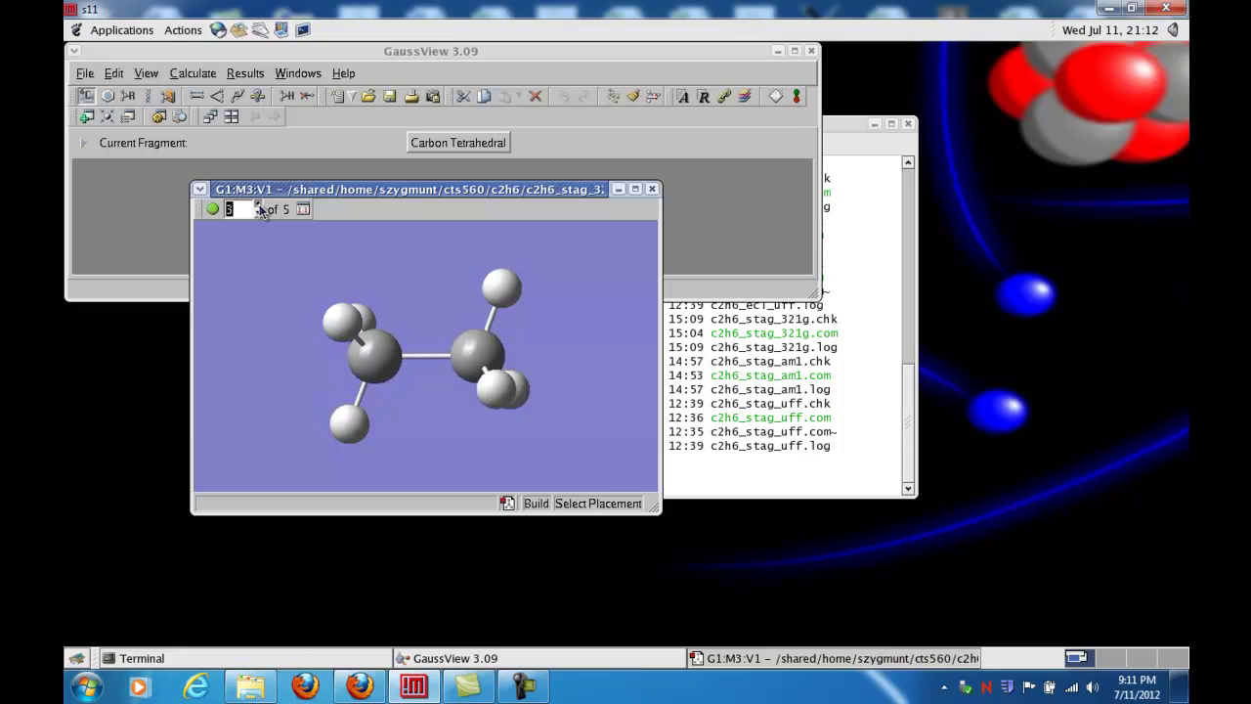
left_click(259, 205)
left_click(259, 205)
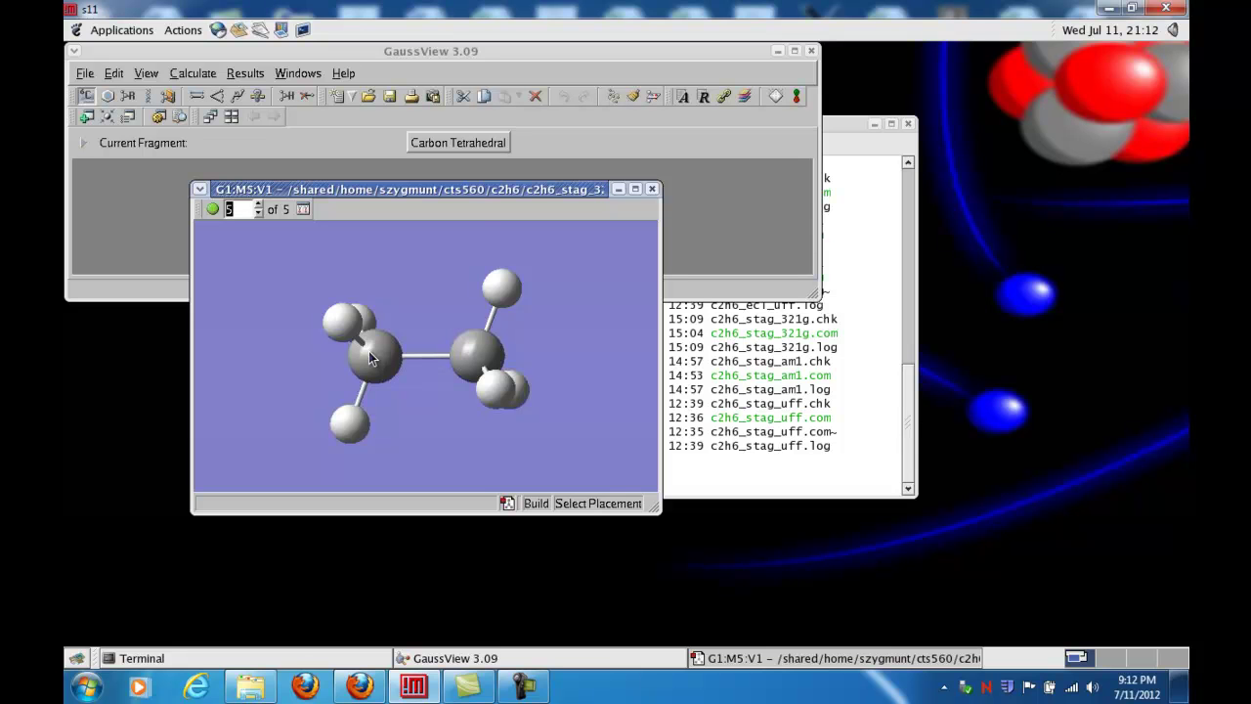
Show element symbols on the atoms and undo the accidentally added CH3 fragment
left_click_drag(480, 195, 664, 208)
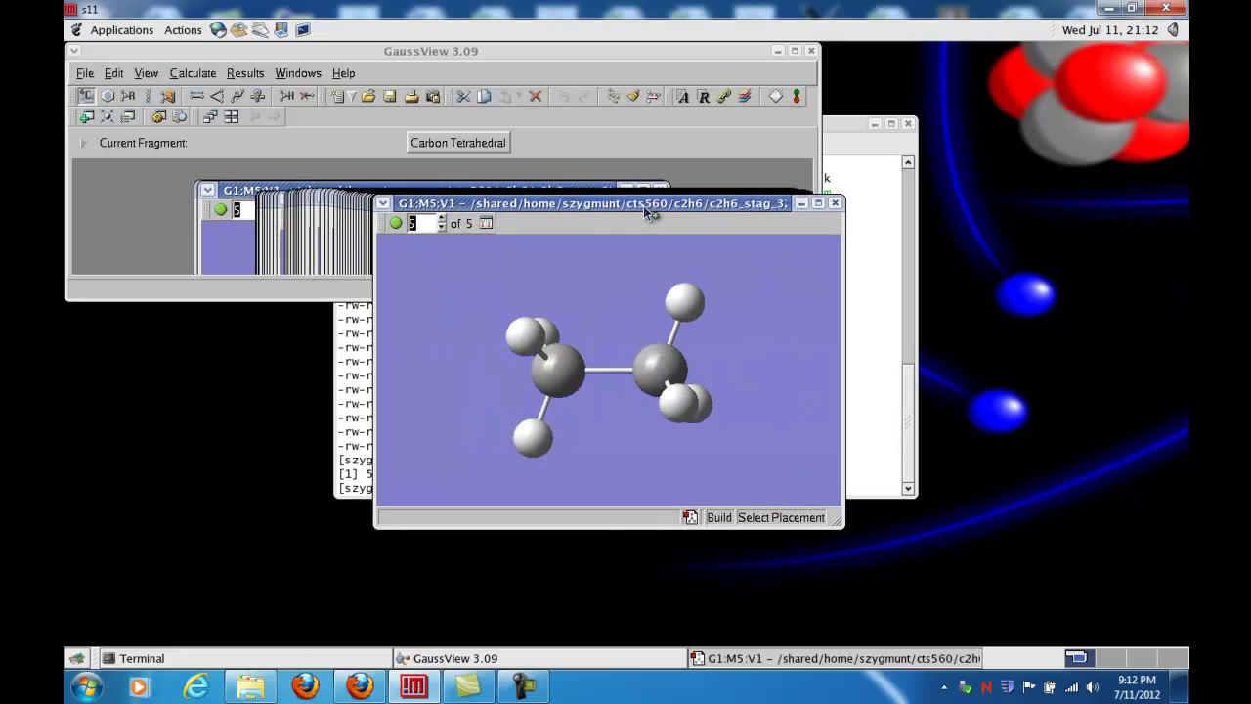
left_click(144, 74)
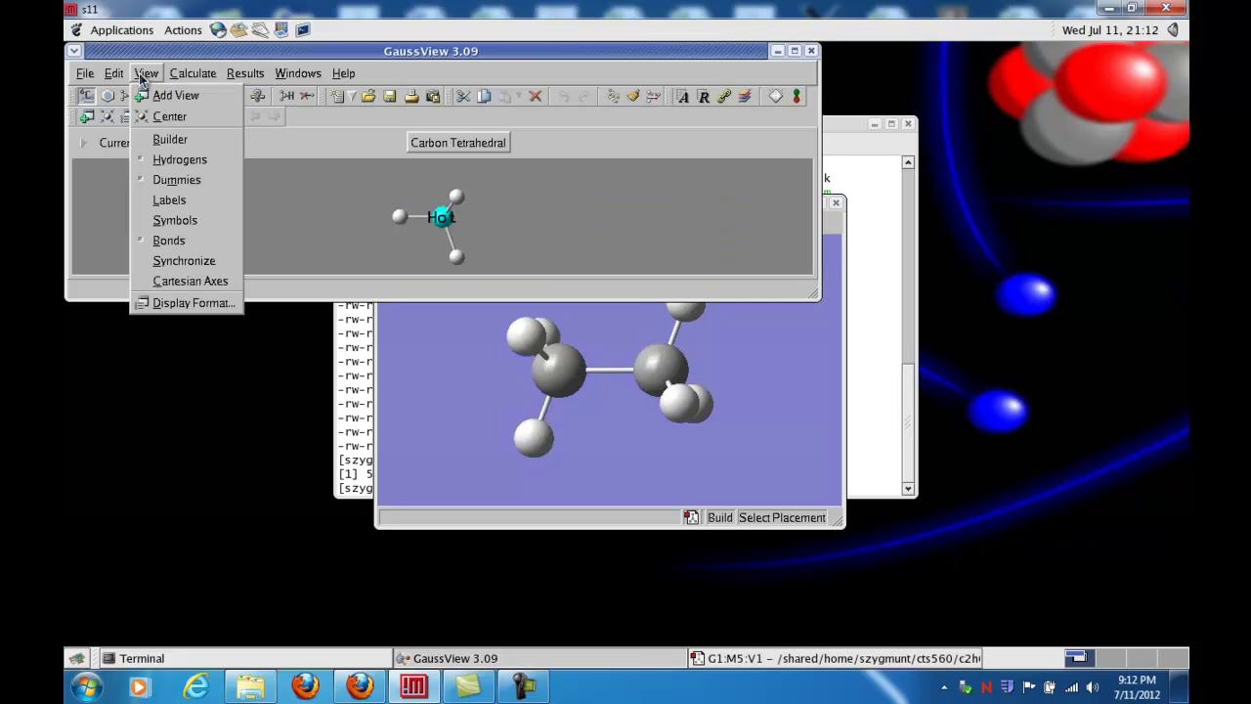
left_click(166, 221)
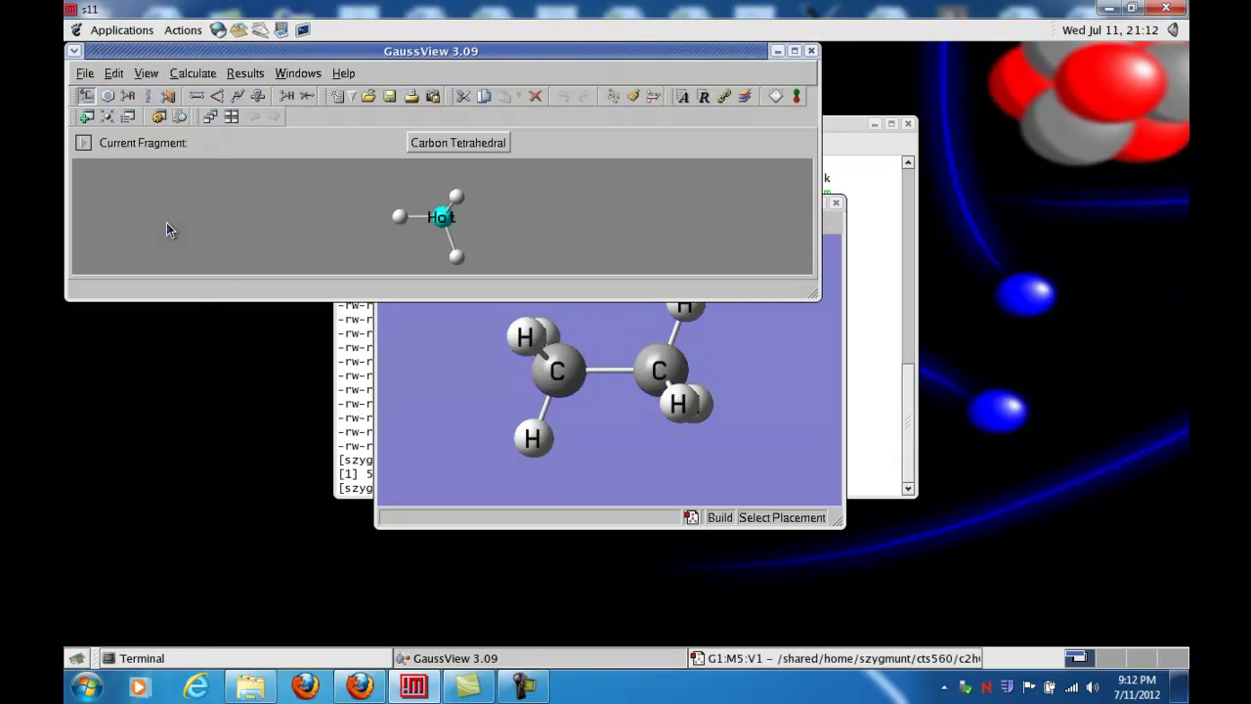
left_click(460, 375)
left_click(466, 376)
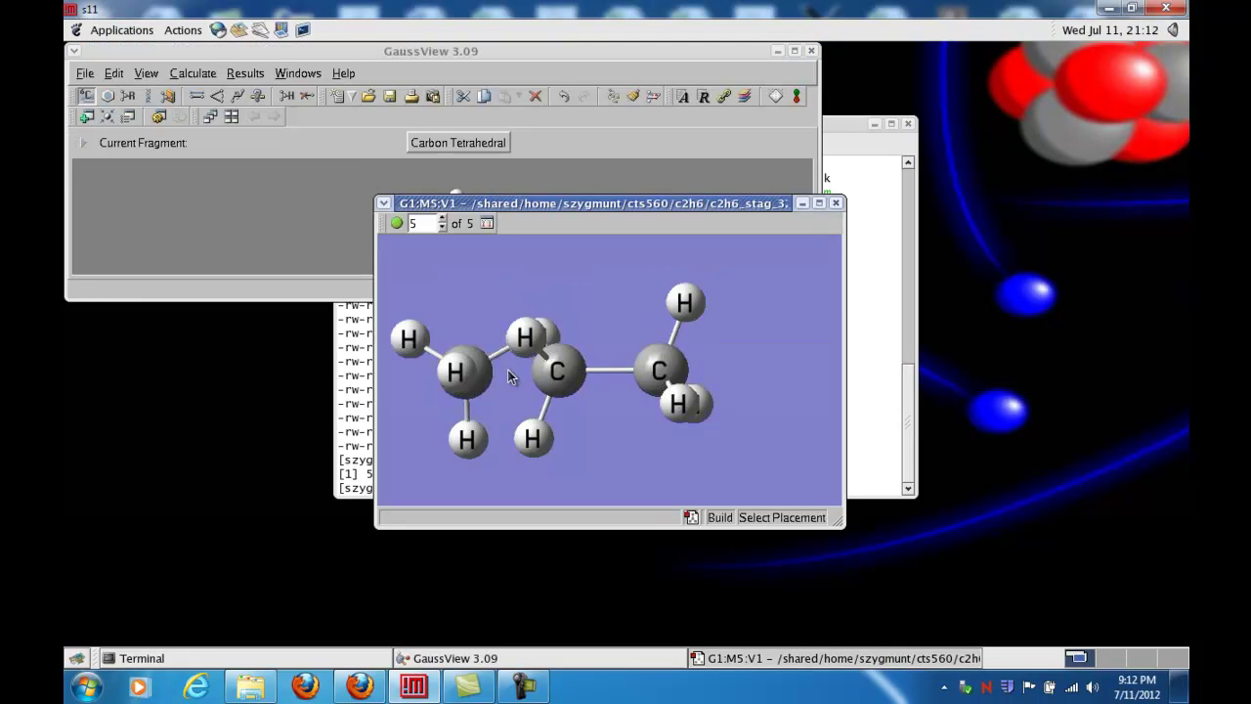
left_click(113, 73)
left_click(134, 93)
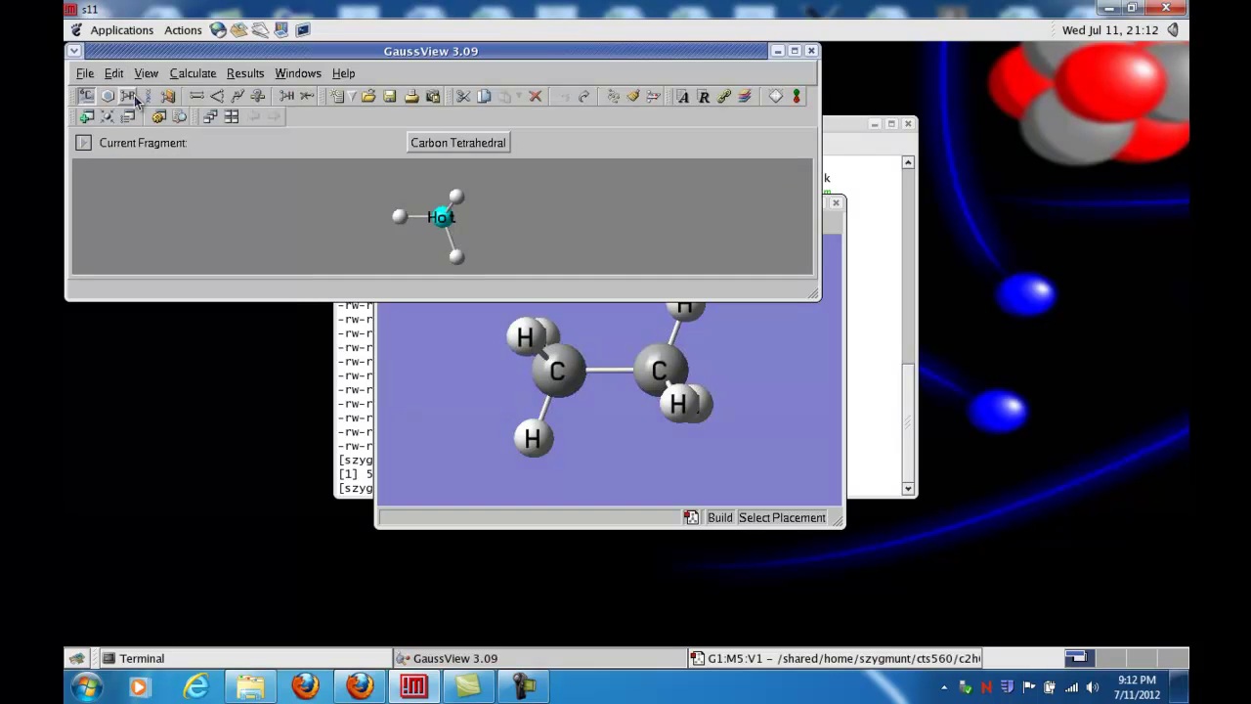
Switch to Inquire mode and hide the element symbols again
left_click(258, 100)
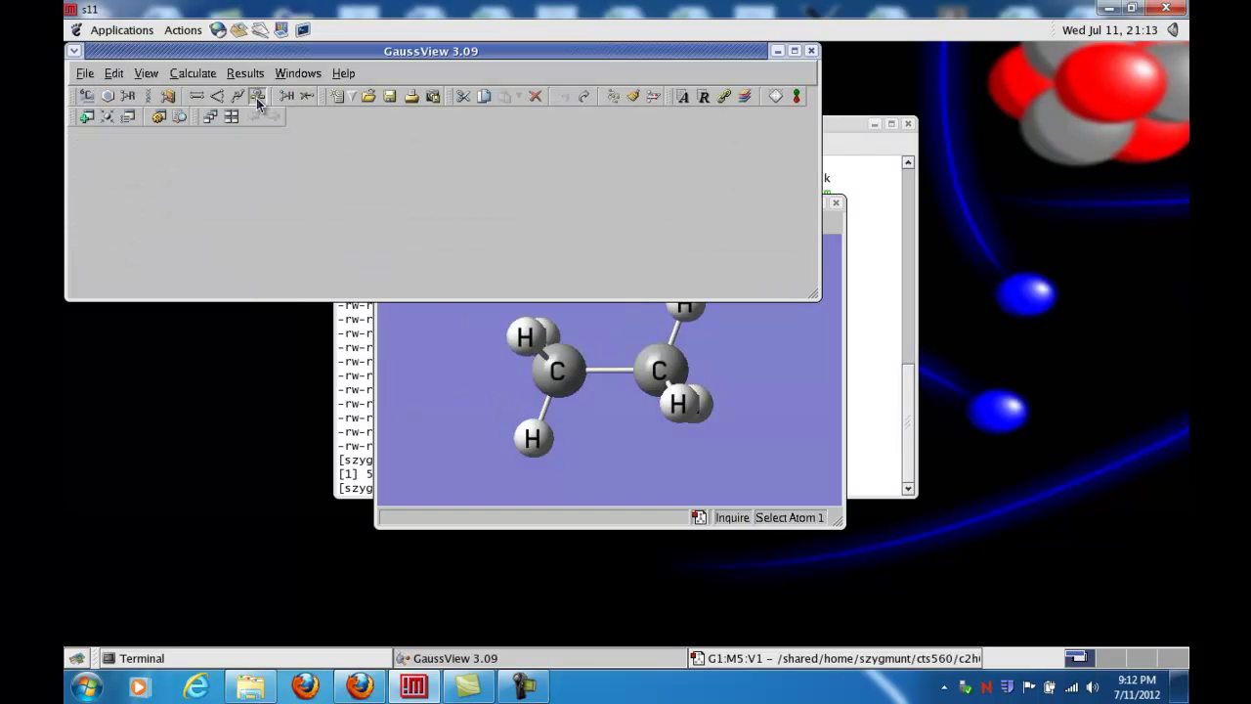
left_click(454, 512)
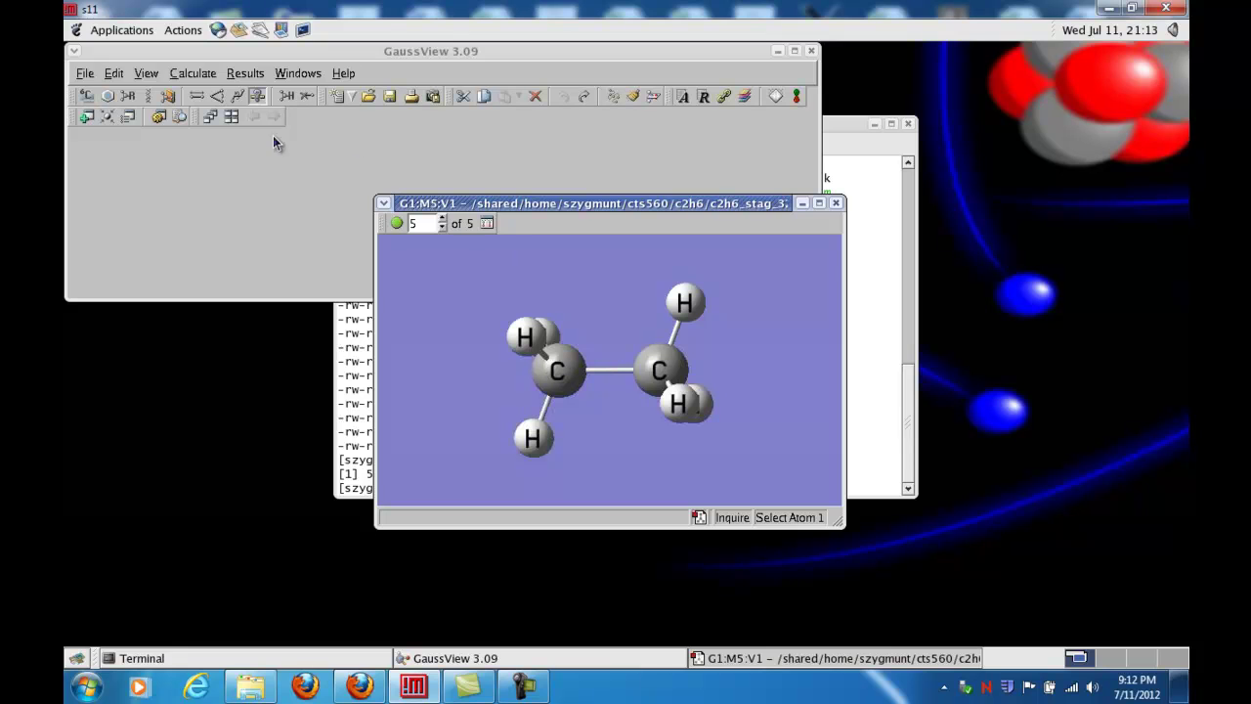
left_click(147, 74)
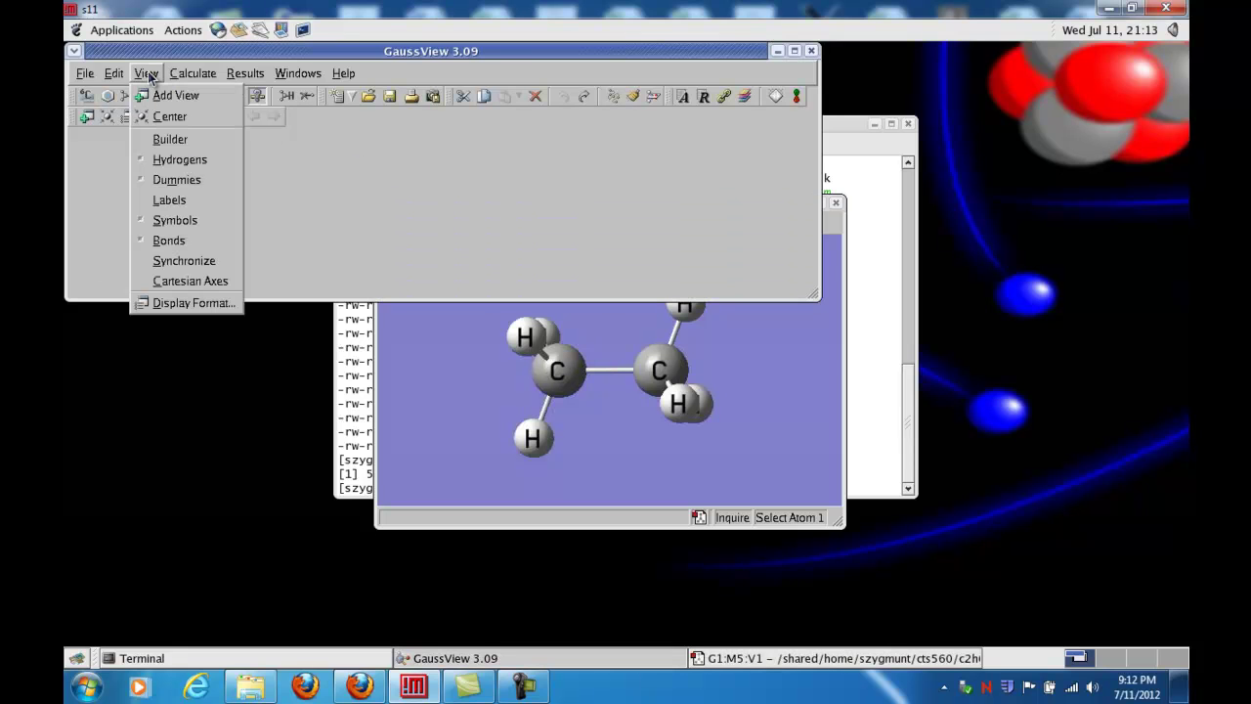
left_click(174, 222)
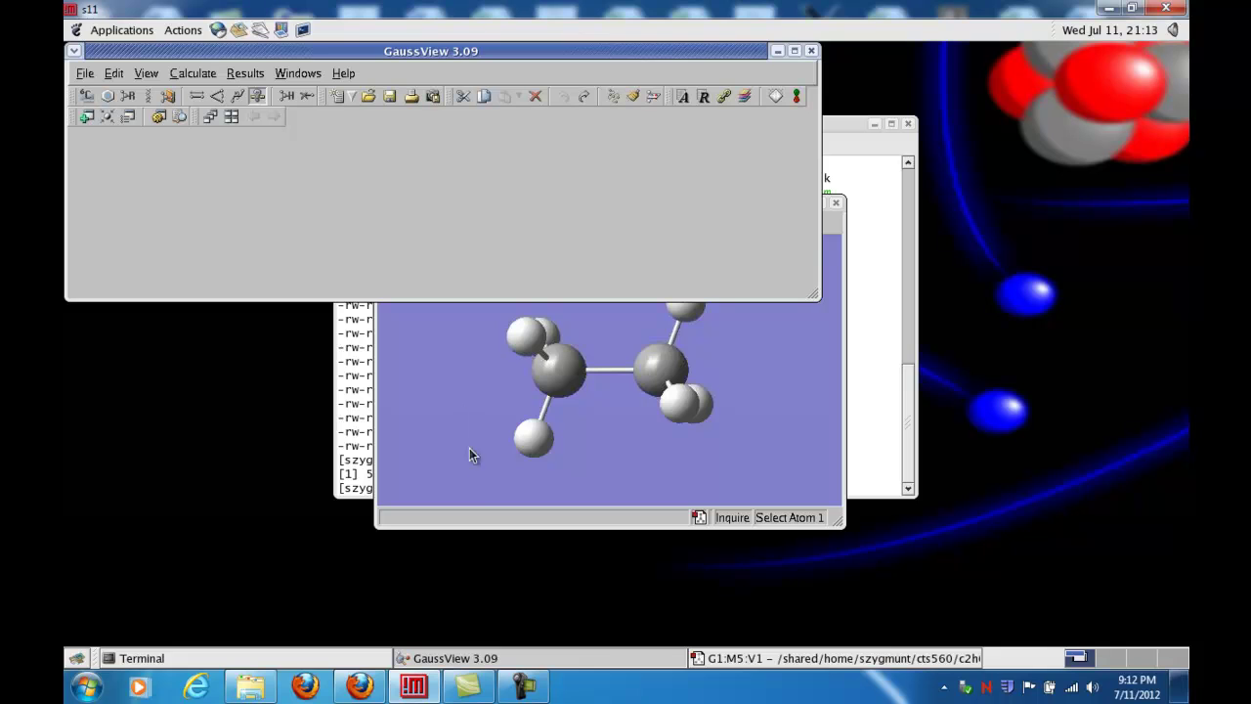
left_click(533, 406)
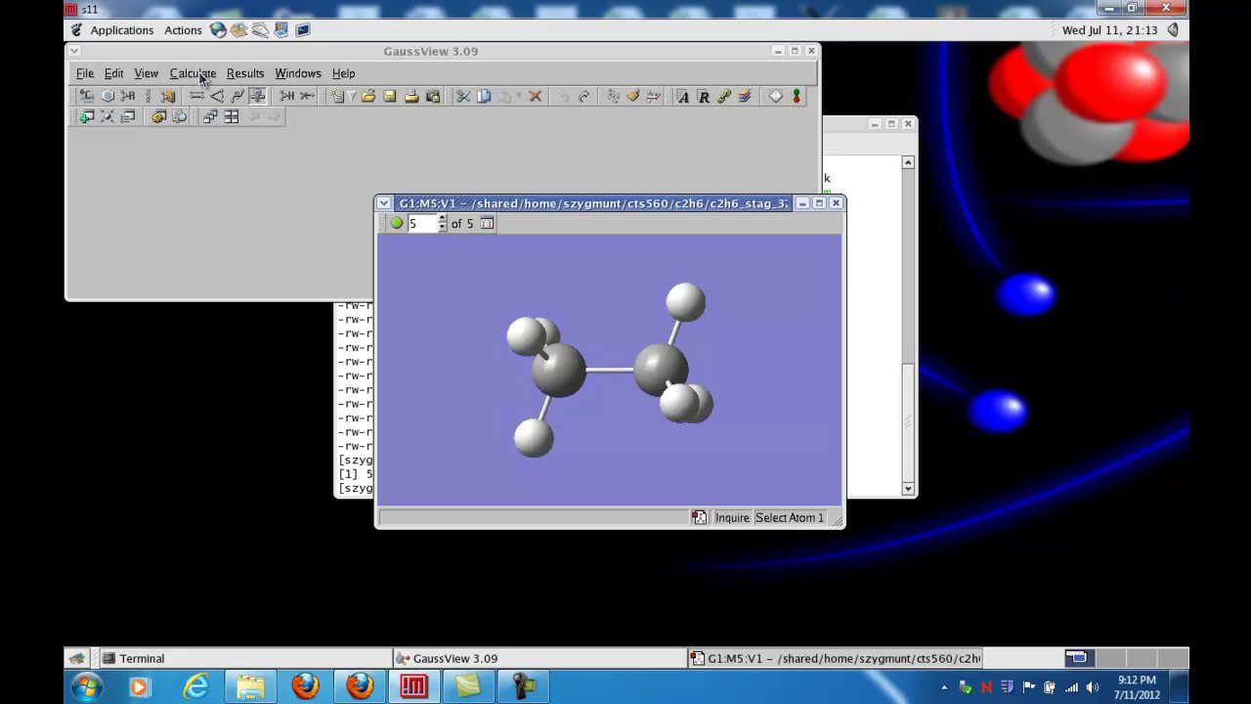
Display Mulliken charges (−0.601 on C, 0.200 on H) with Color Atoms by Charge unticked
left_click(243, 74)
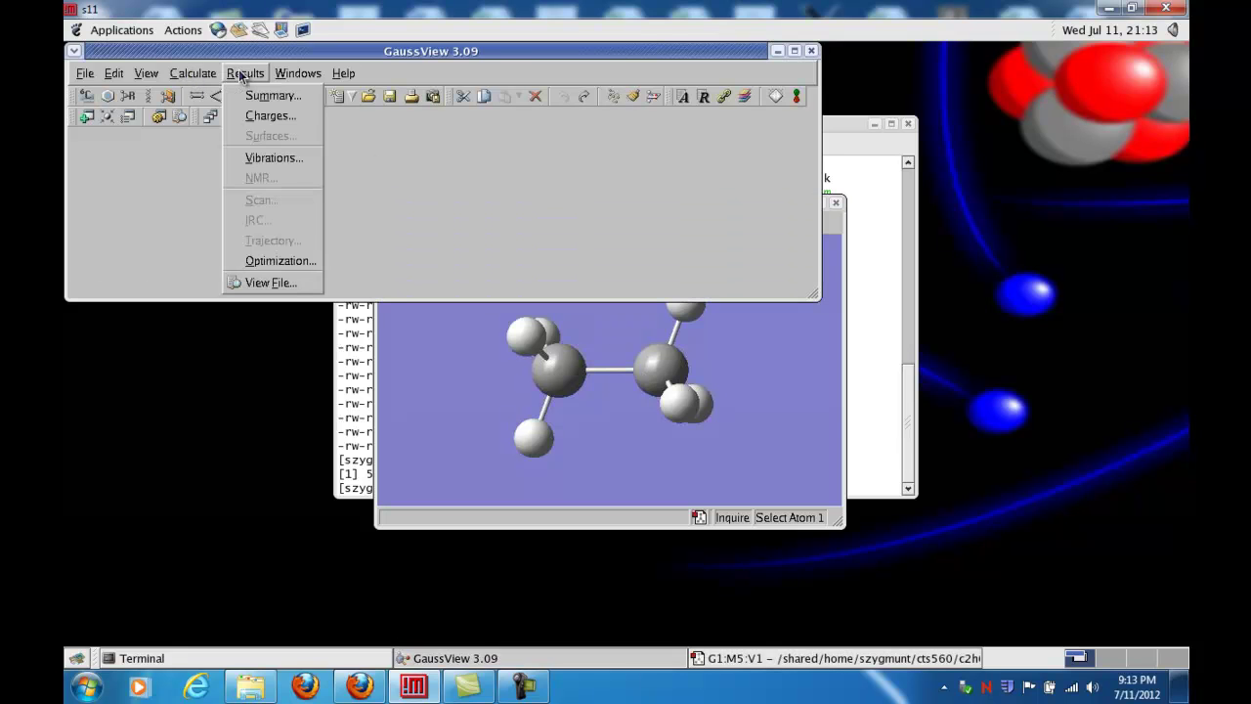
left_click(256, 118)
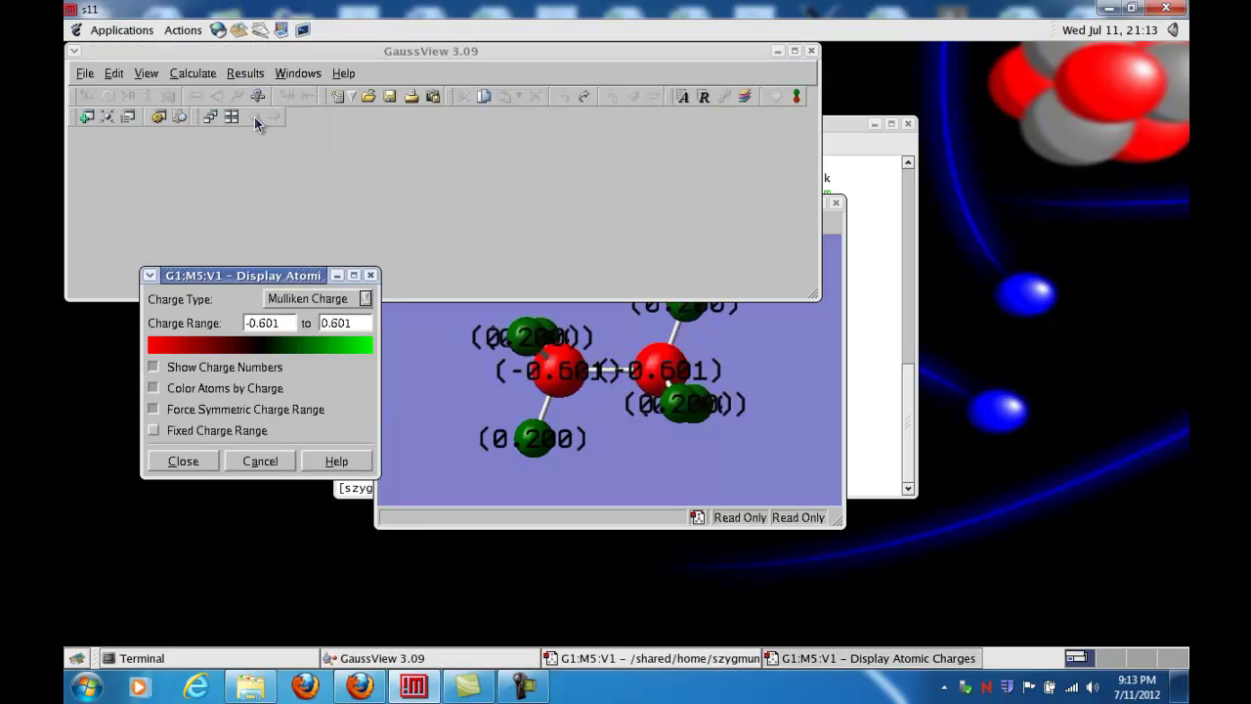
left_click_drag(305, 284, 290, 206)
left_click(552, 515)
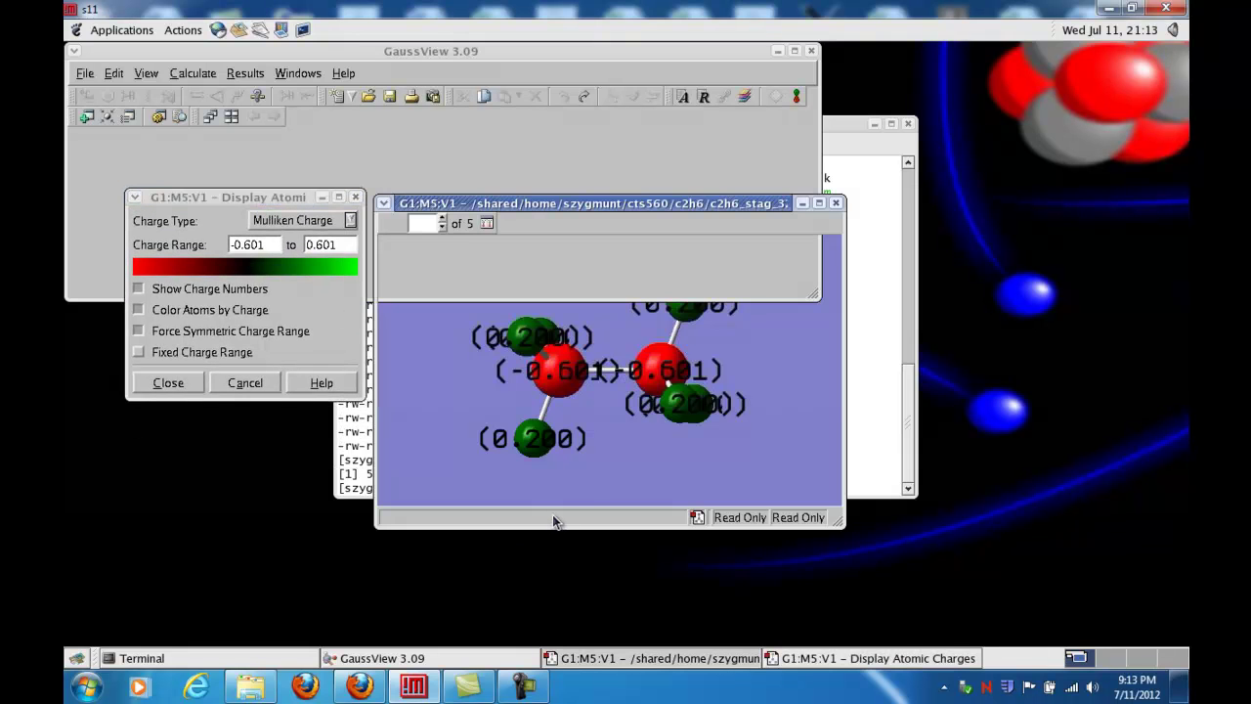
left_click_drag(547, 209, 693, 208)
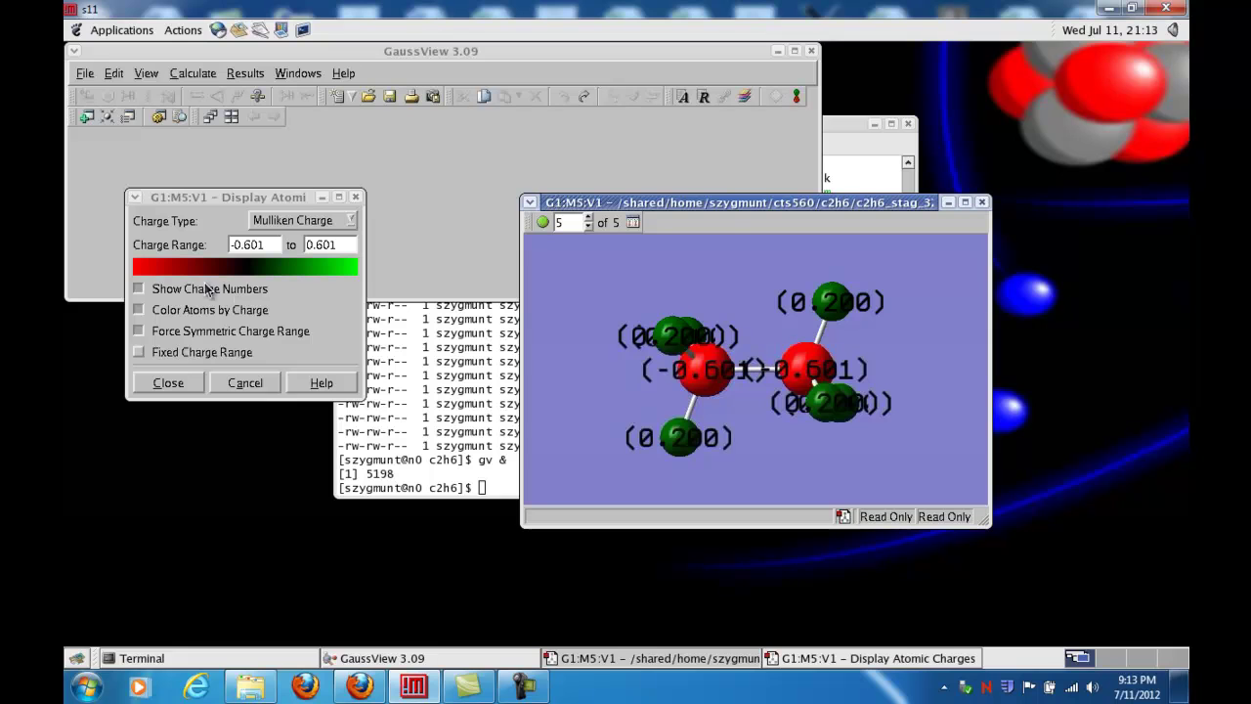
left_click(138, 311)
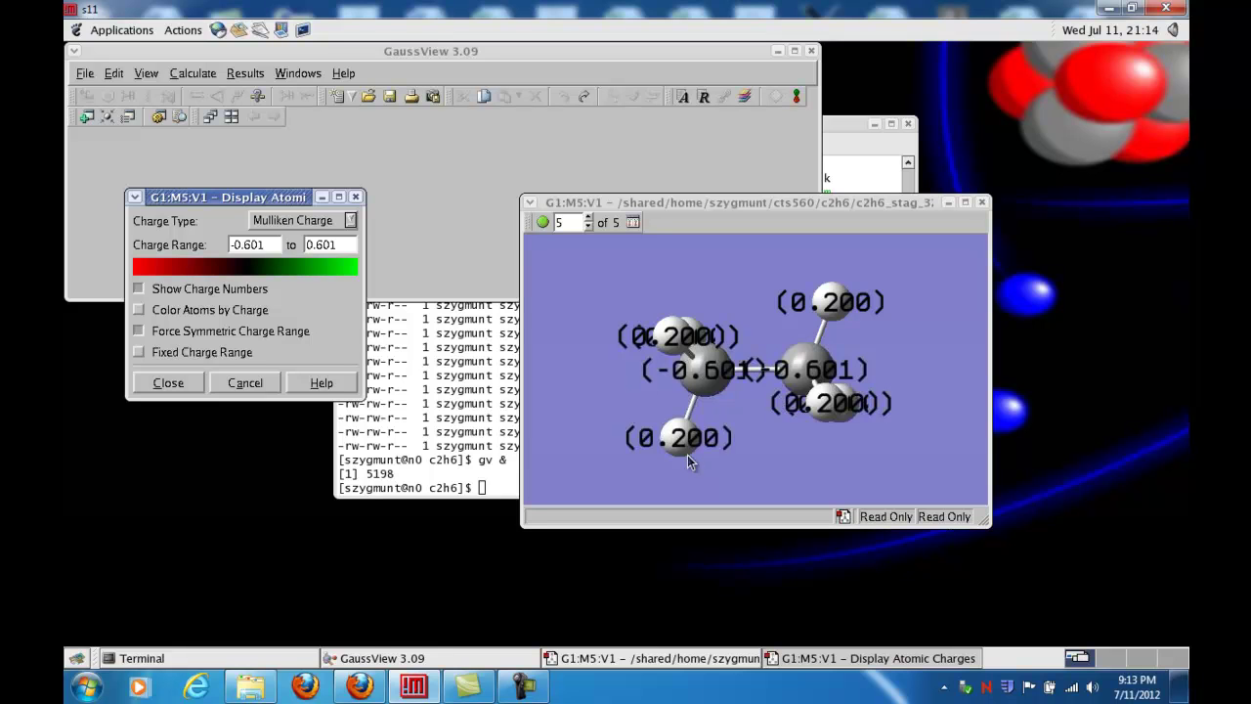
Set the Display Format text label size to 24 and rotate the ethane
left_click(146, 73)
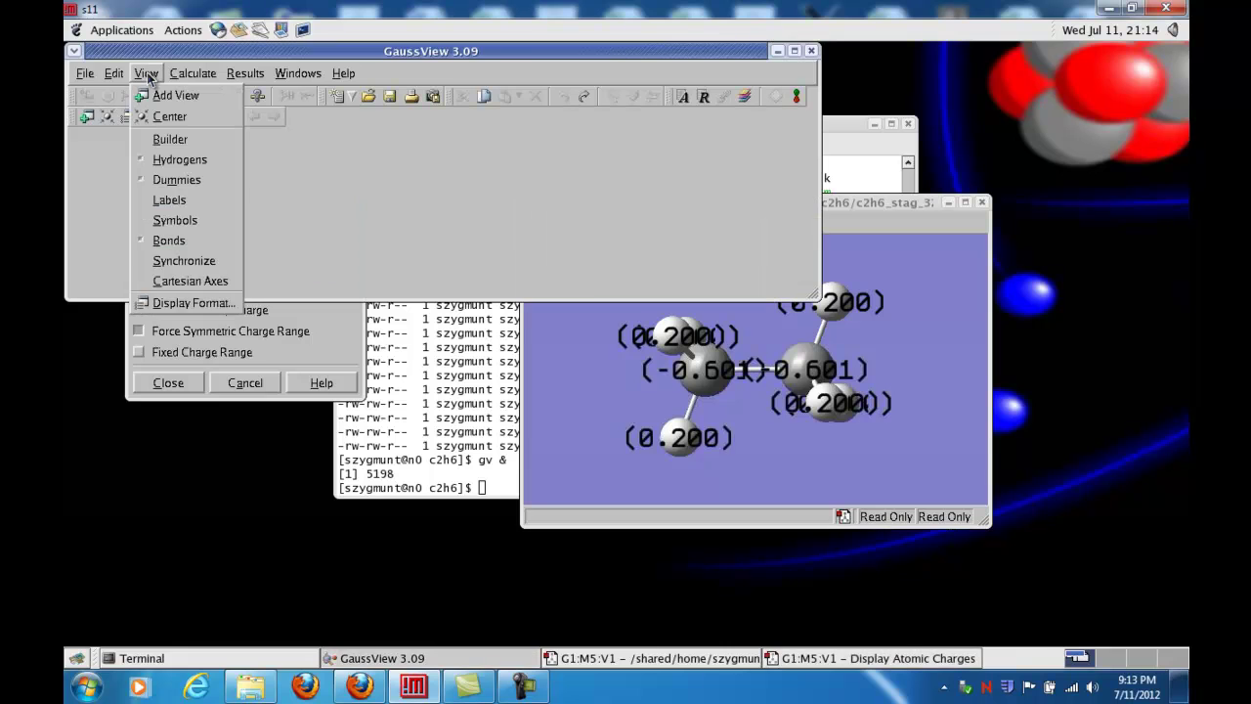
left_click(170, 307)
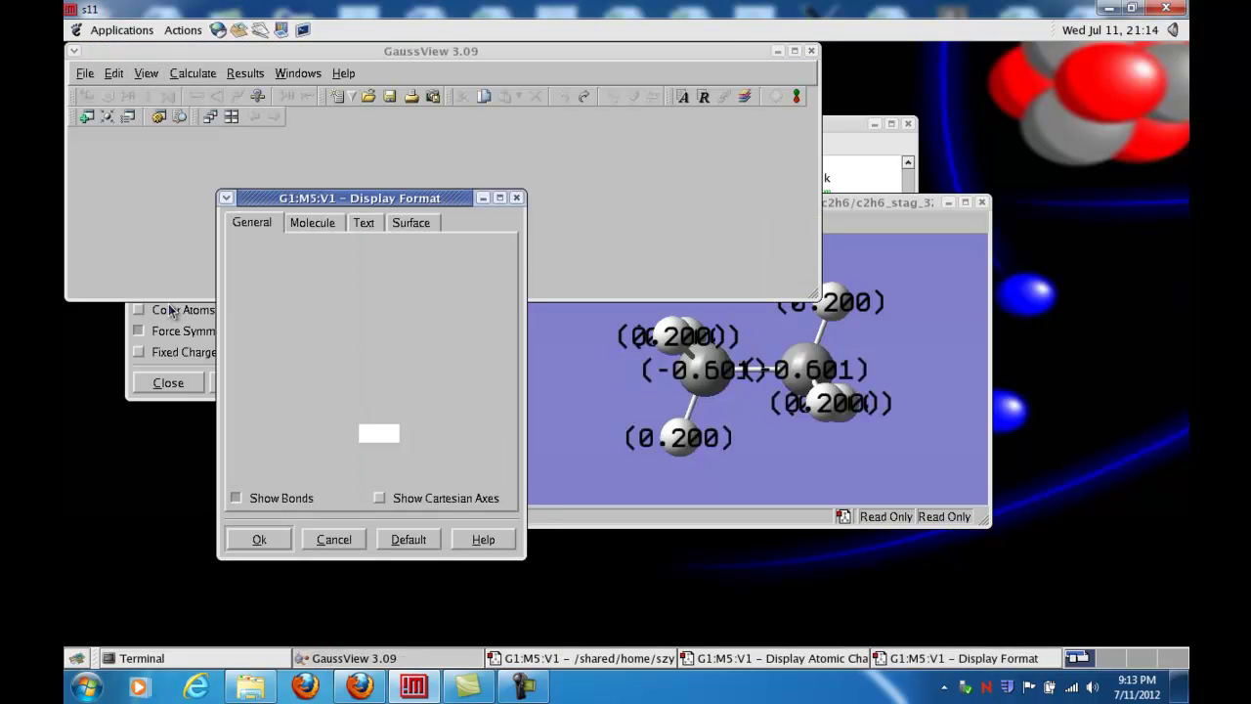
left_click(364, 223)
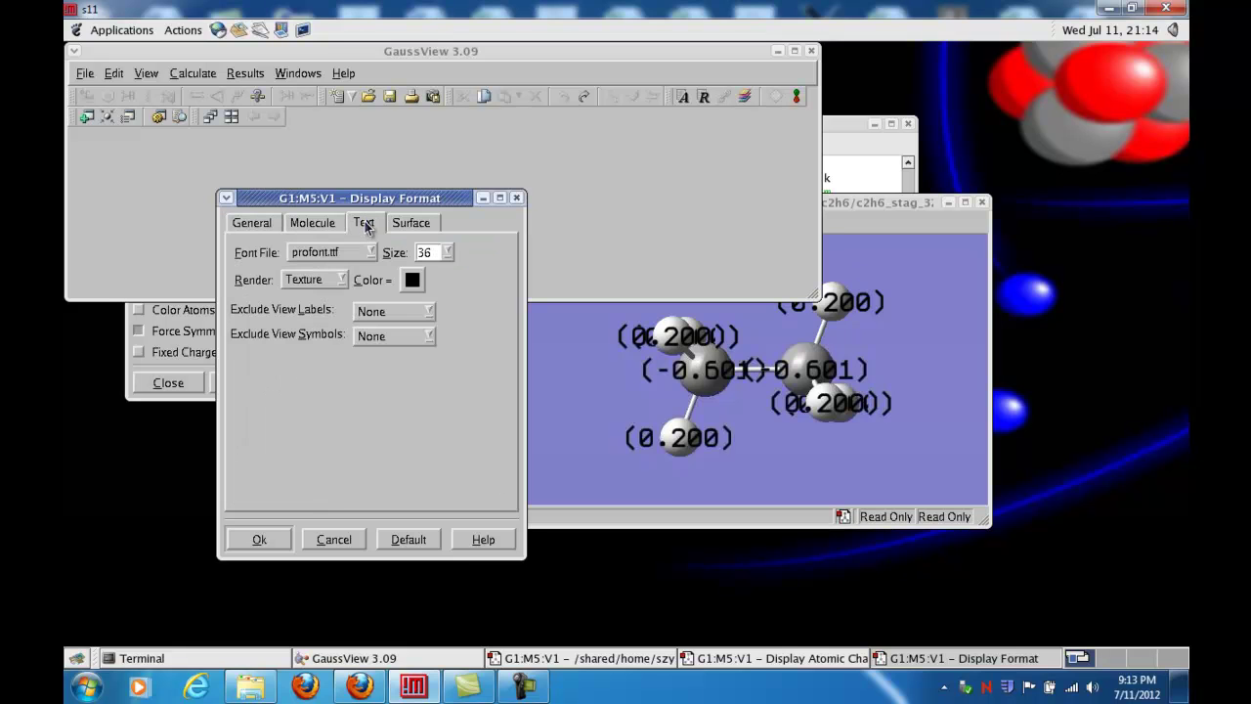
left_click(446, 253)
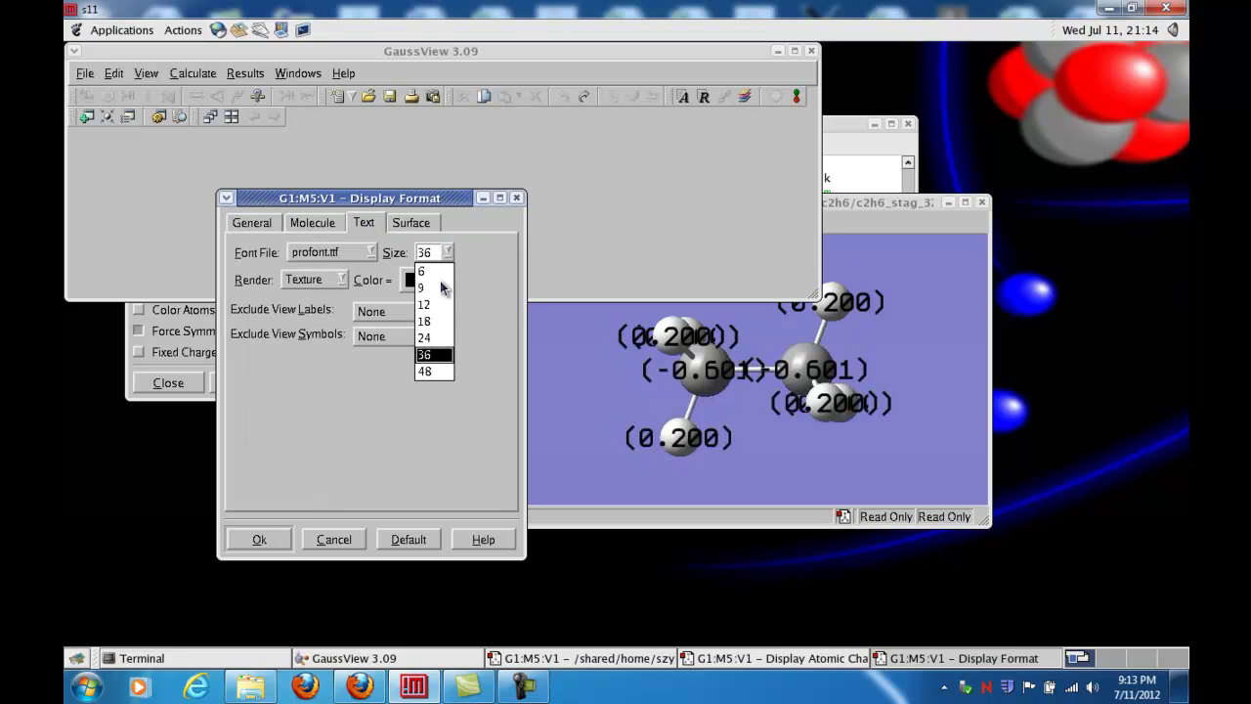
left_click(424, 338)
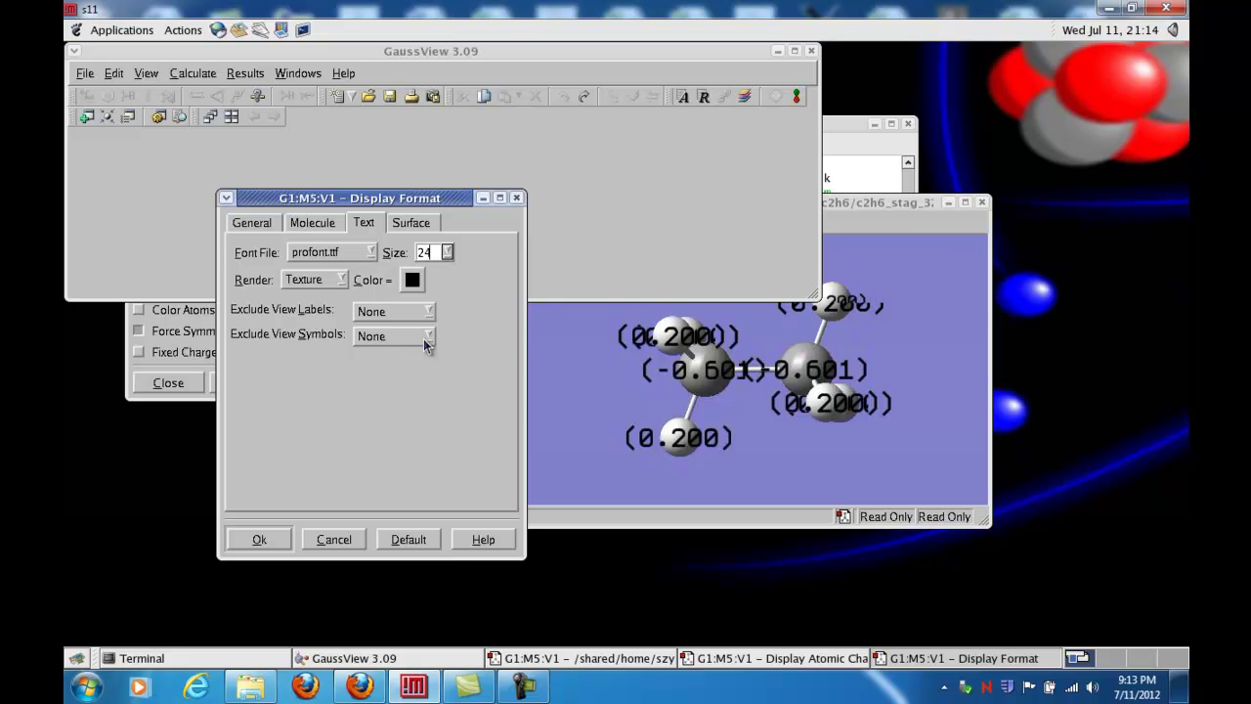
left_click(596, 403)
mouse_move(761, 375)
left_mouse_down()
mouse_move(745, 419)
mouse_move(768, 372)
left_mouse_up()
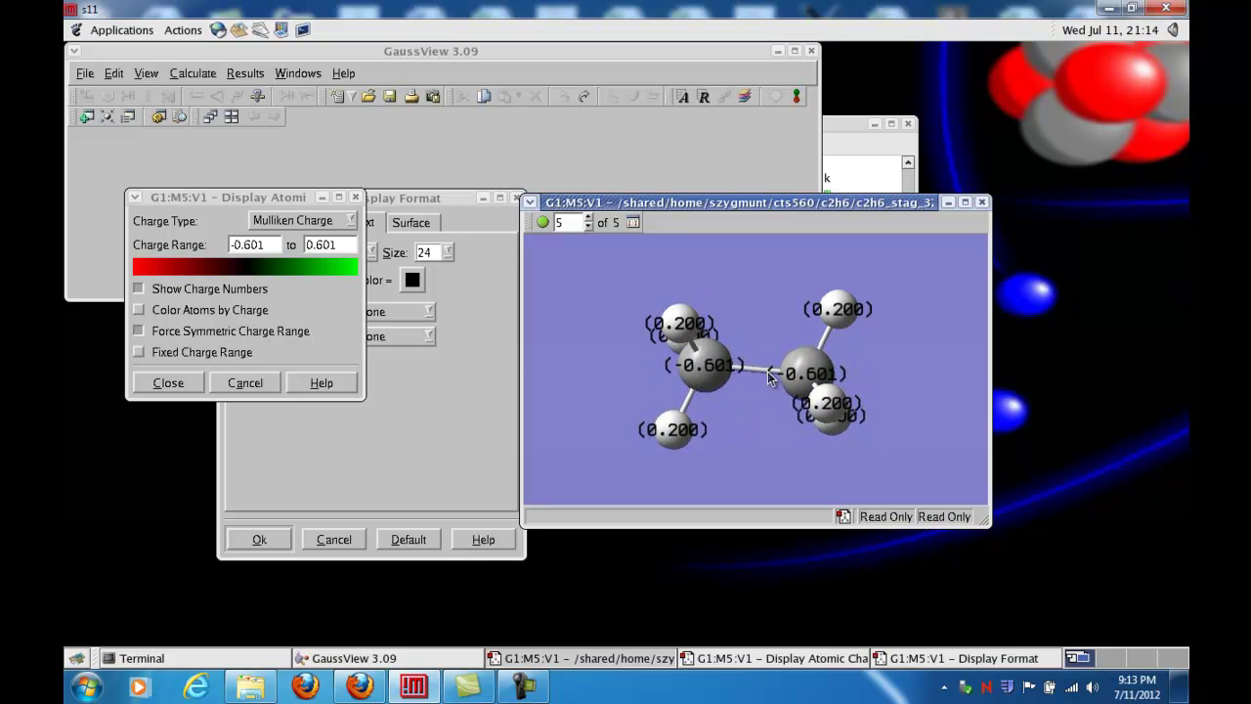
left_click_drag(759, 329, 762, 336)
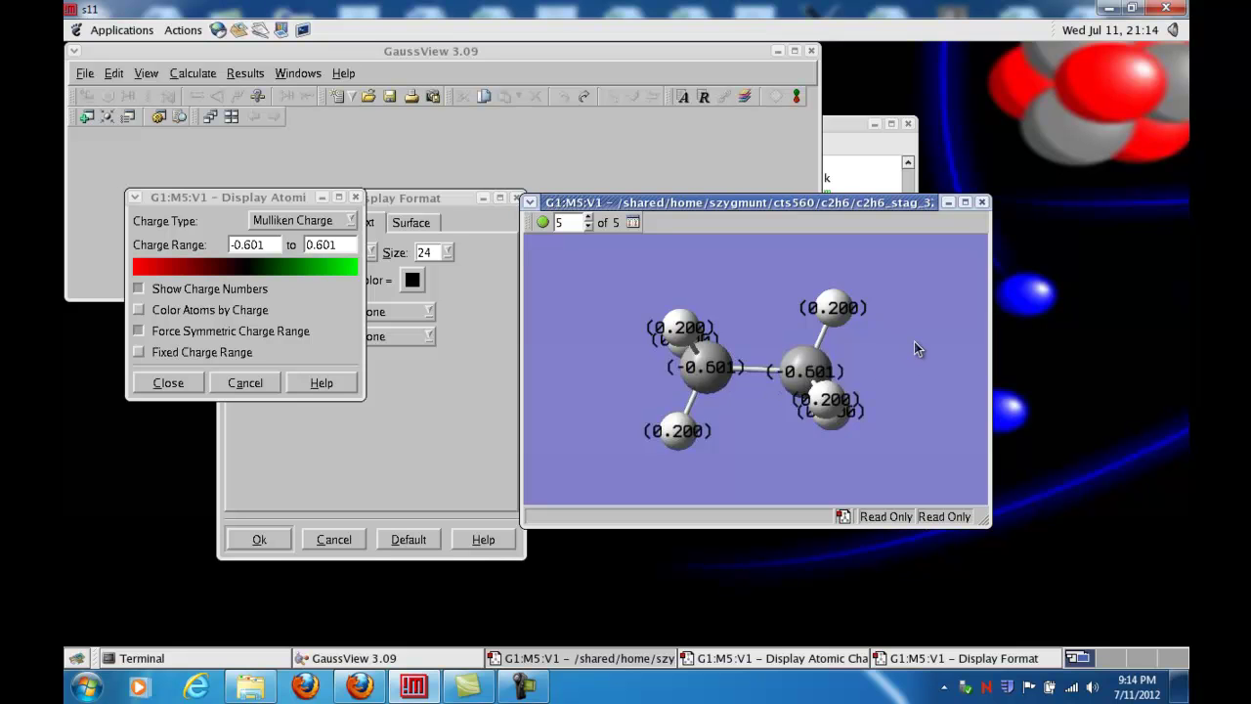
left_click_drag(931, 350, 821, 336)
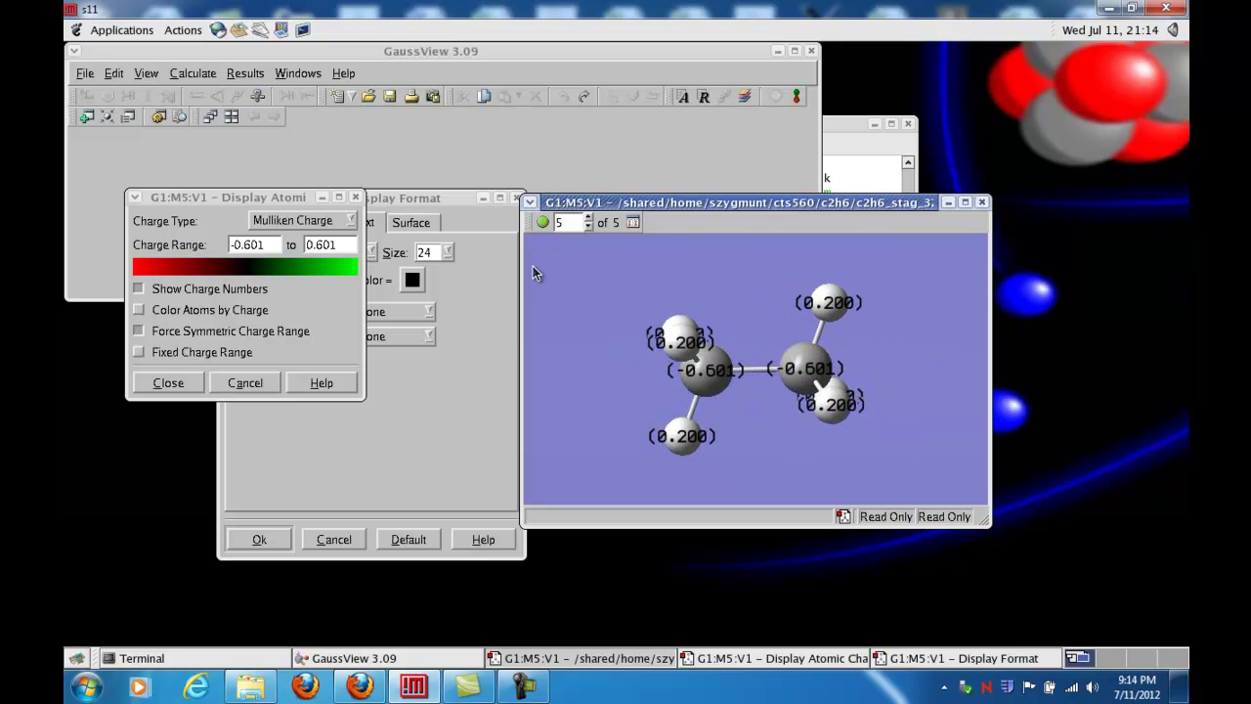
Close the charge and format dialogs, then reopen Charges and cancel to remove the labels
left_click(357, 199)
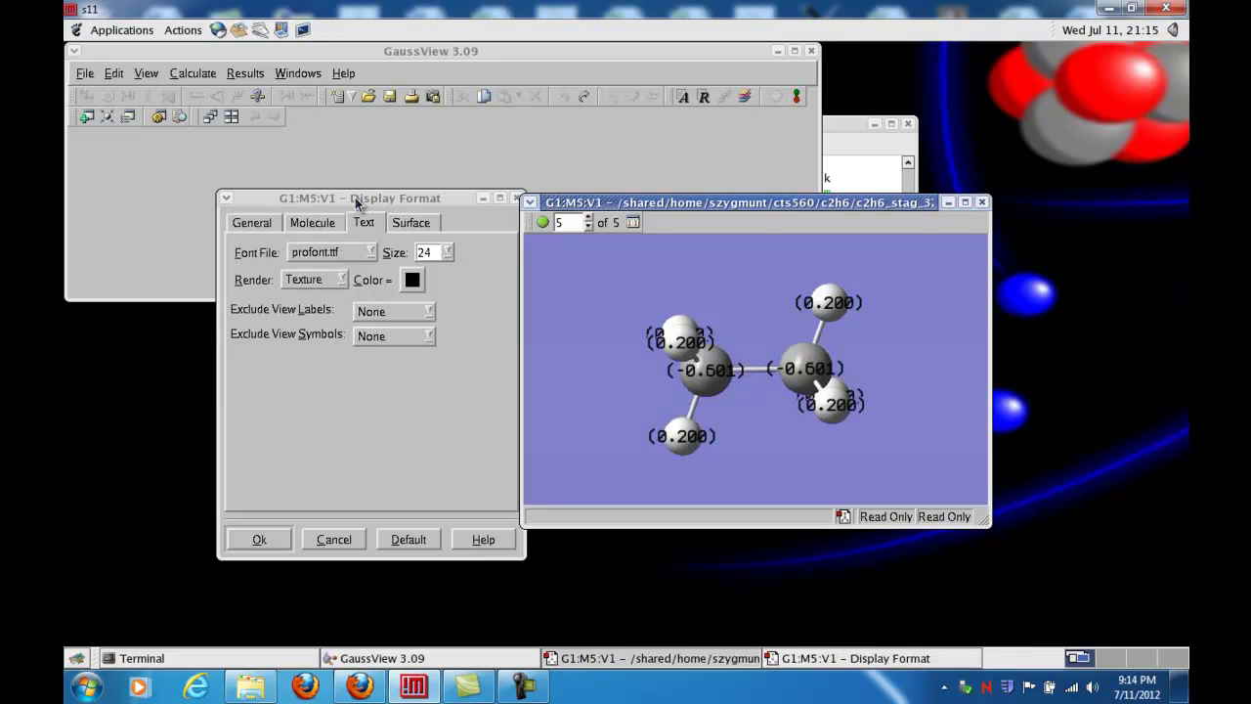
left_click_drag(469, 203, 430, 197)
left_click(477, 192)
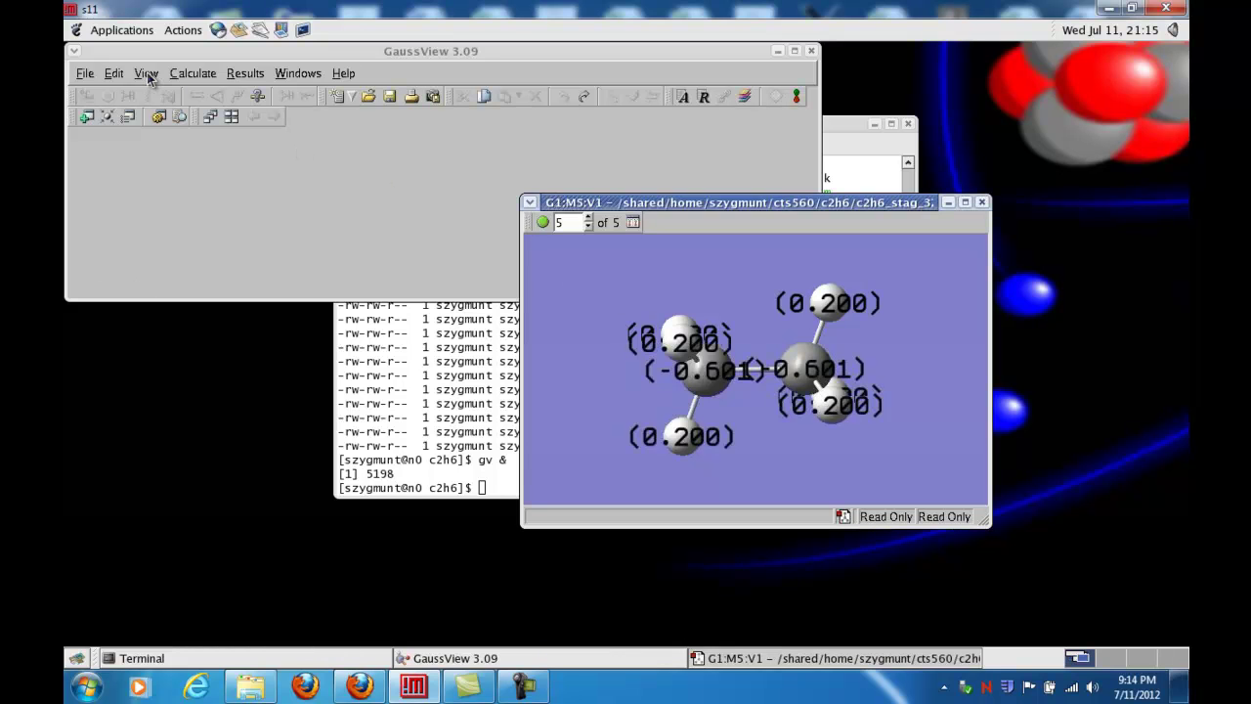
left_click(245, 73)
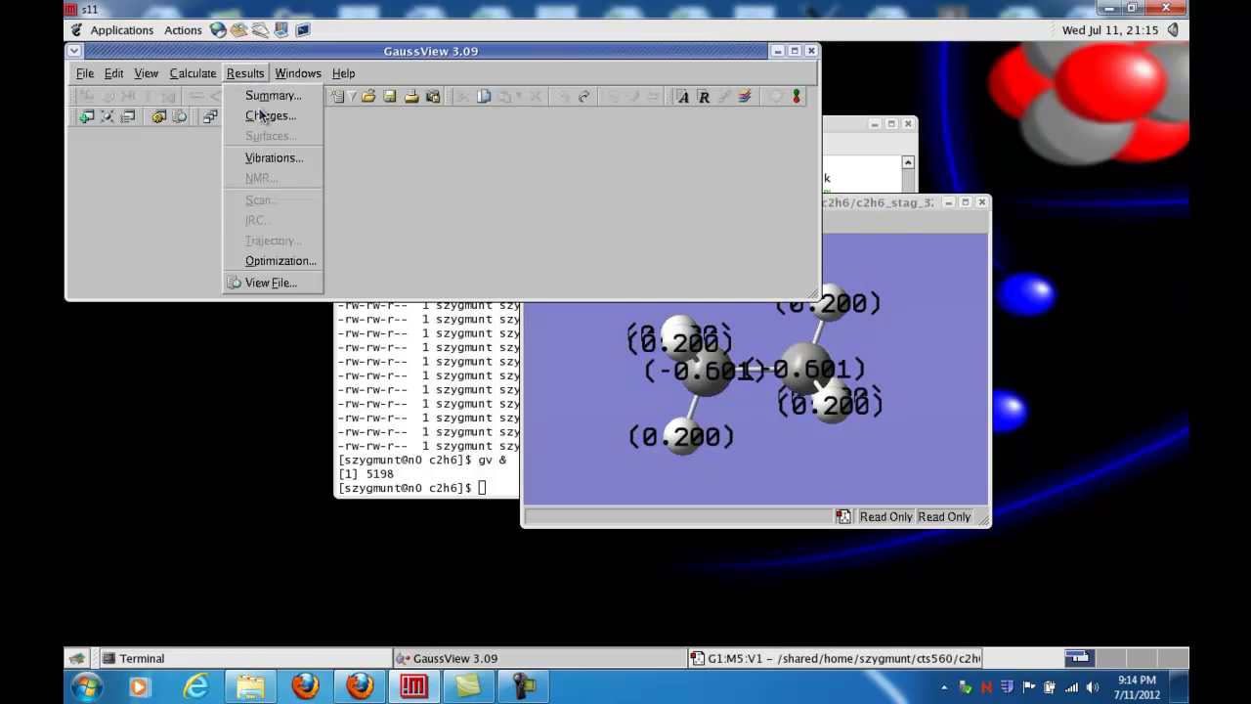
left_click(261, 115)
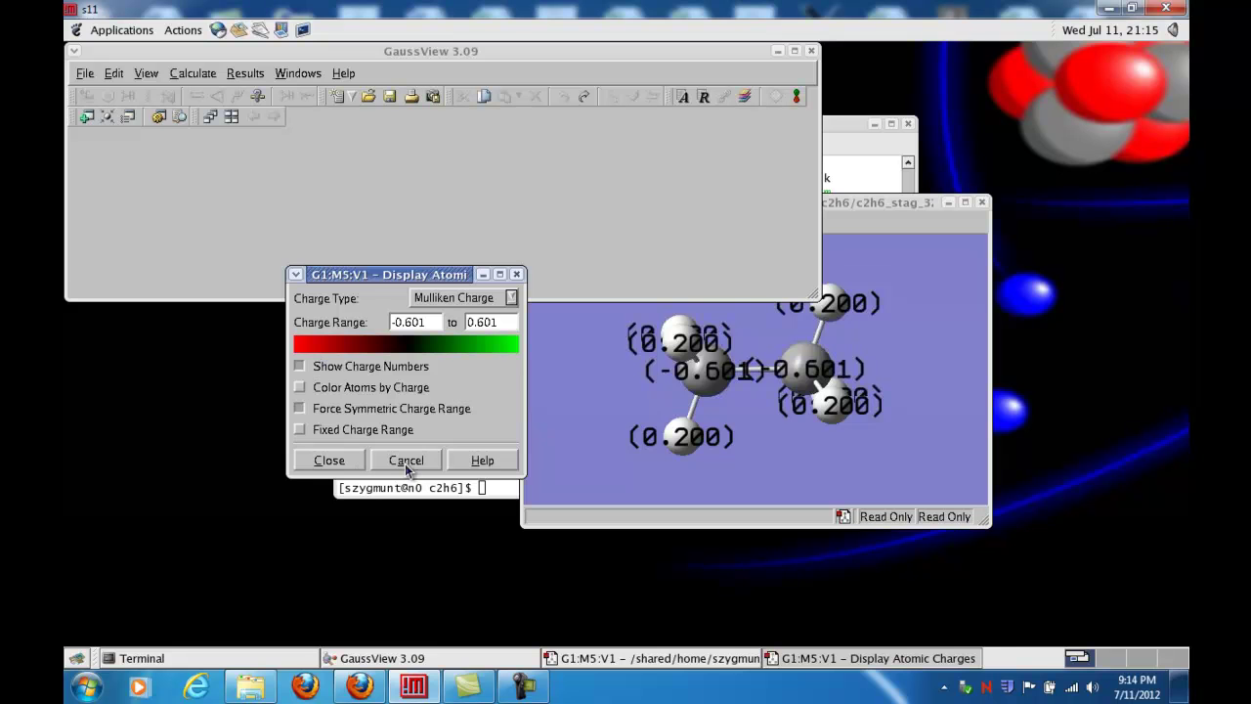
left_click(406, 461)
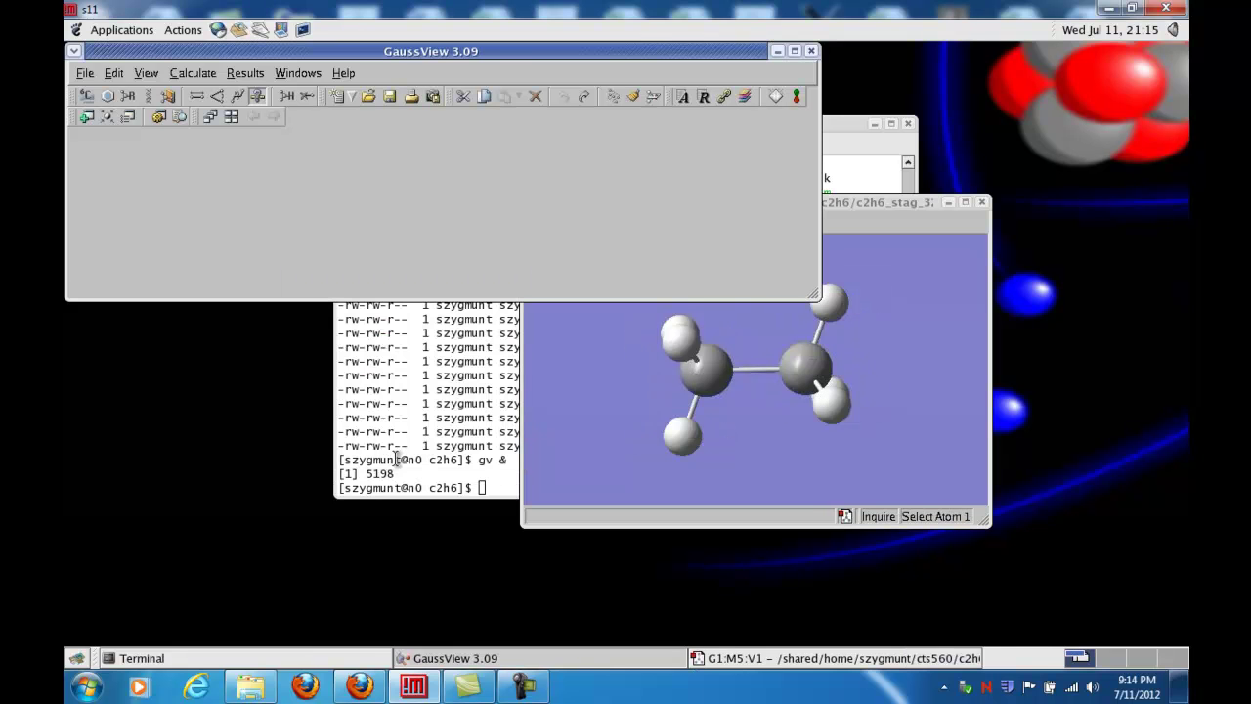
left_click(585, 381)
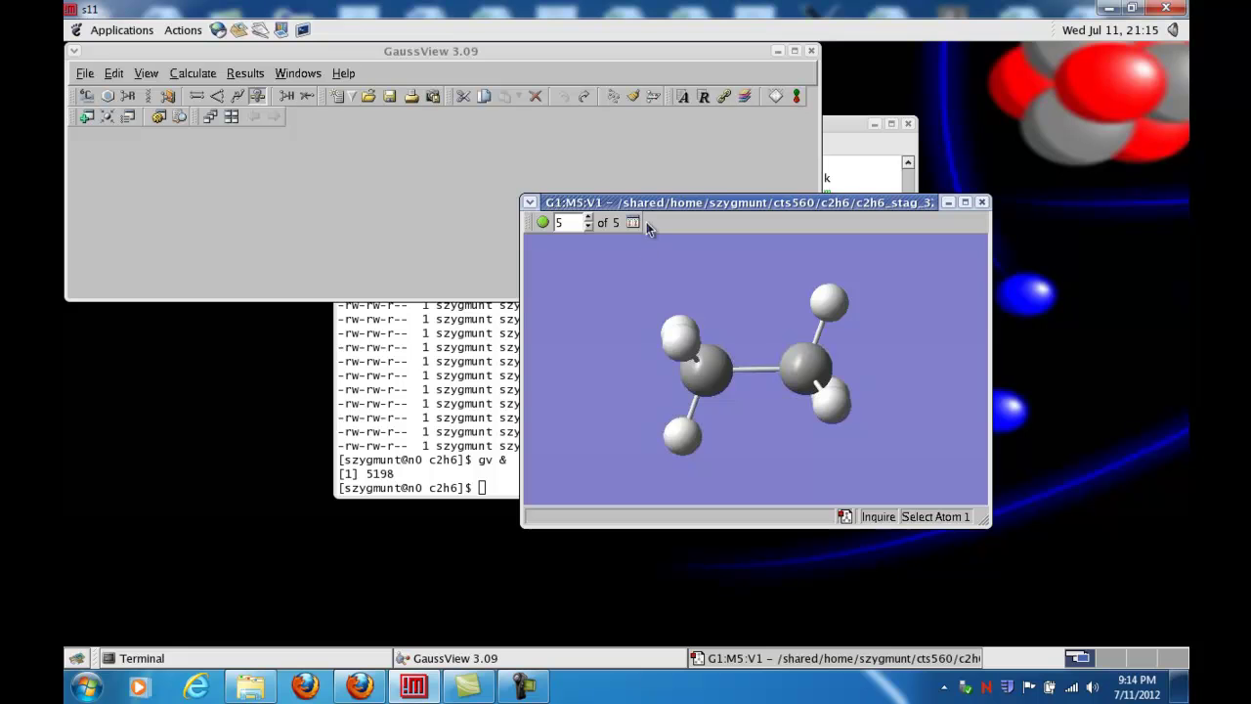
left_click_drag(650, 205, 655, 195)
left_click(246, 75)
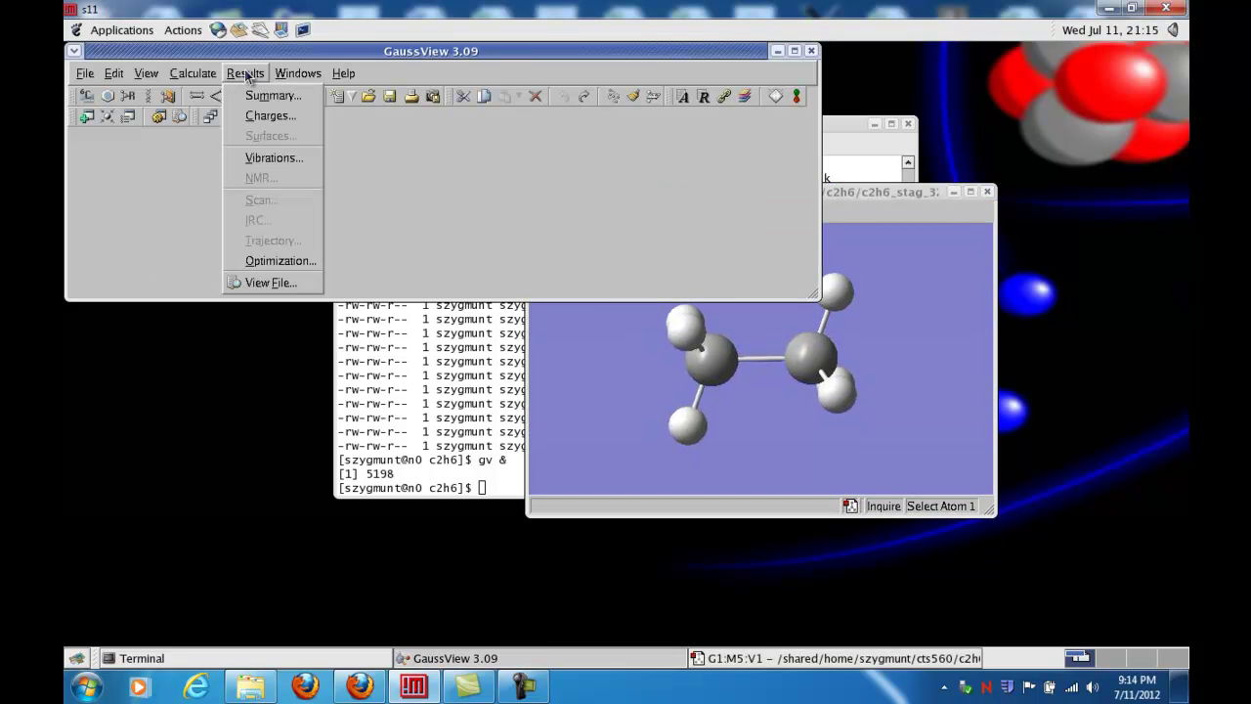
left_click(254, 94)
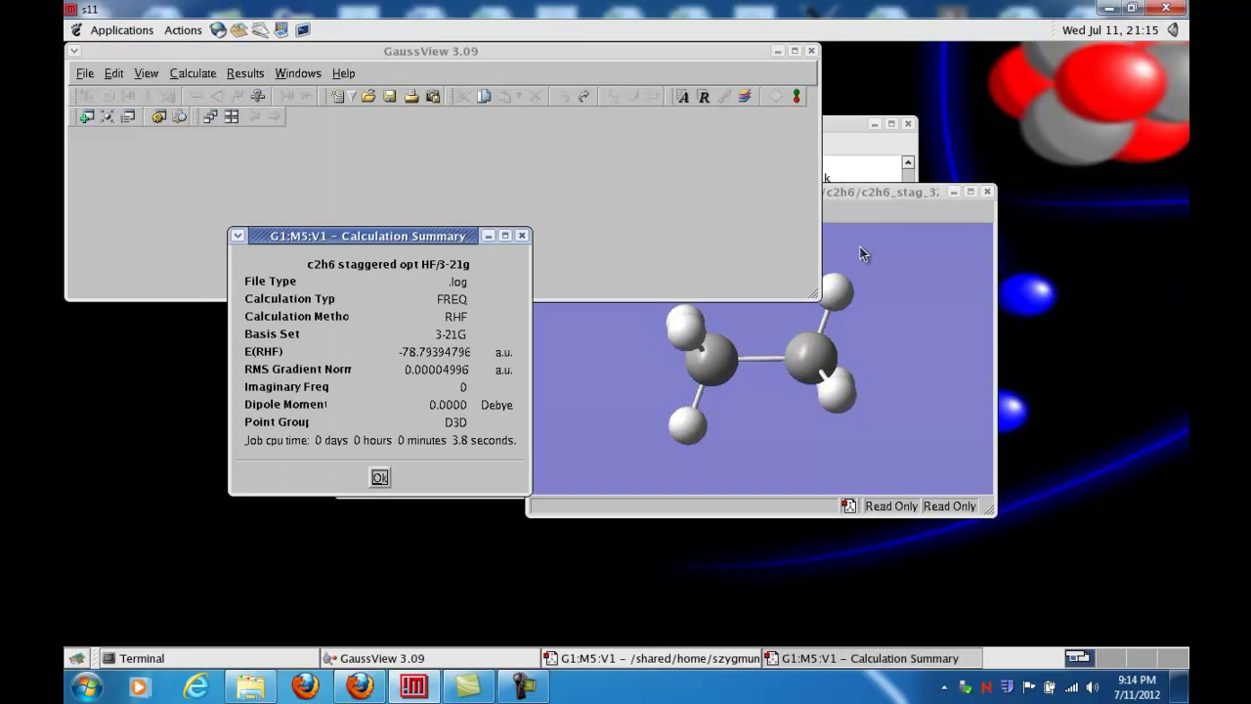
left_click_drag(865, 195, 971, 217)
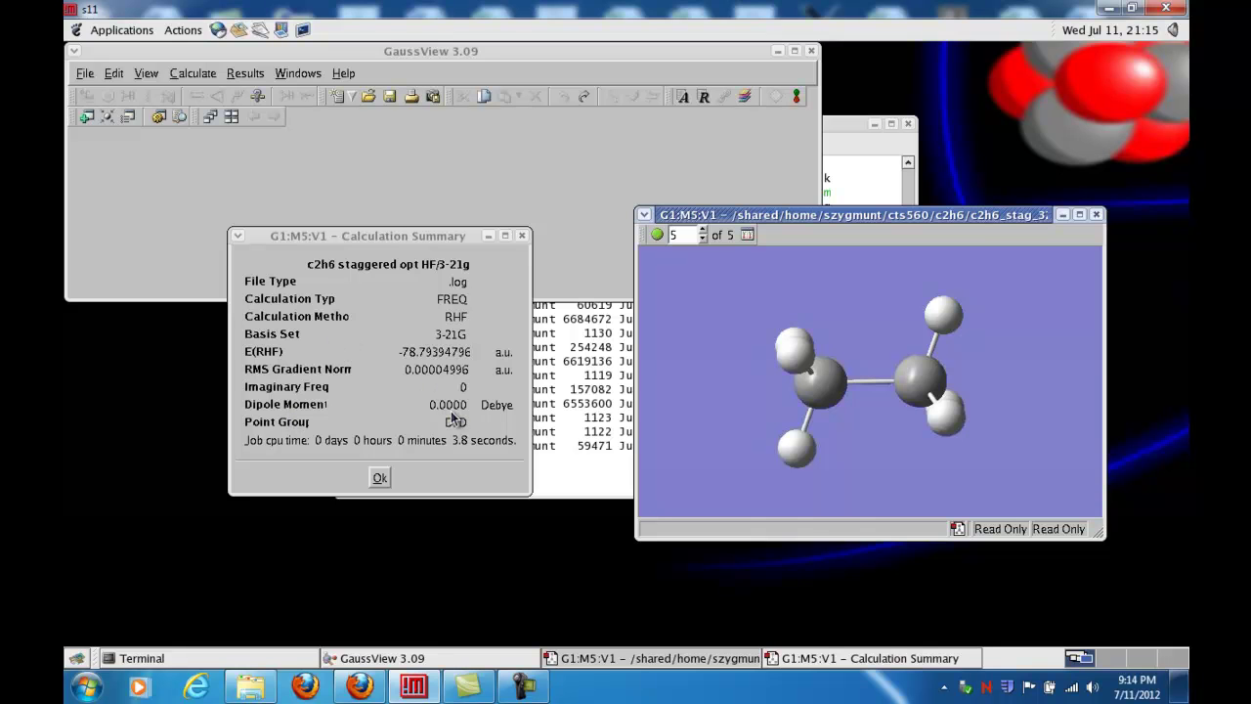
left_click(381, 477)
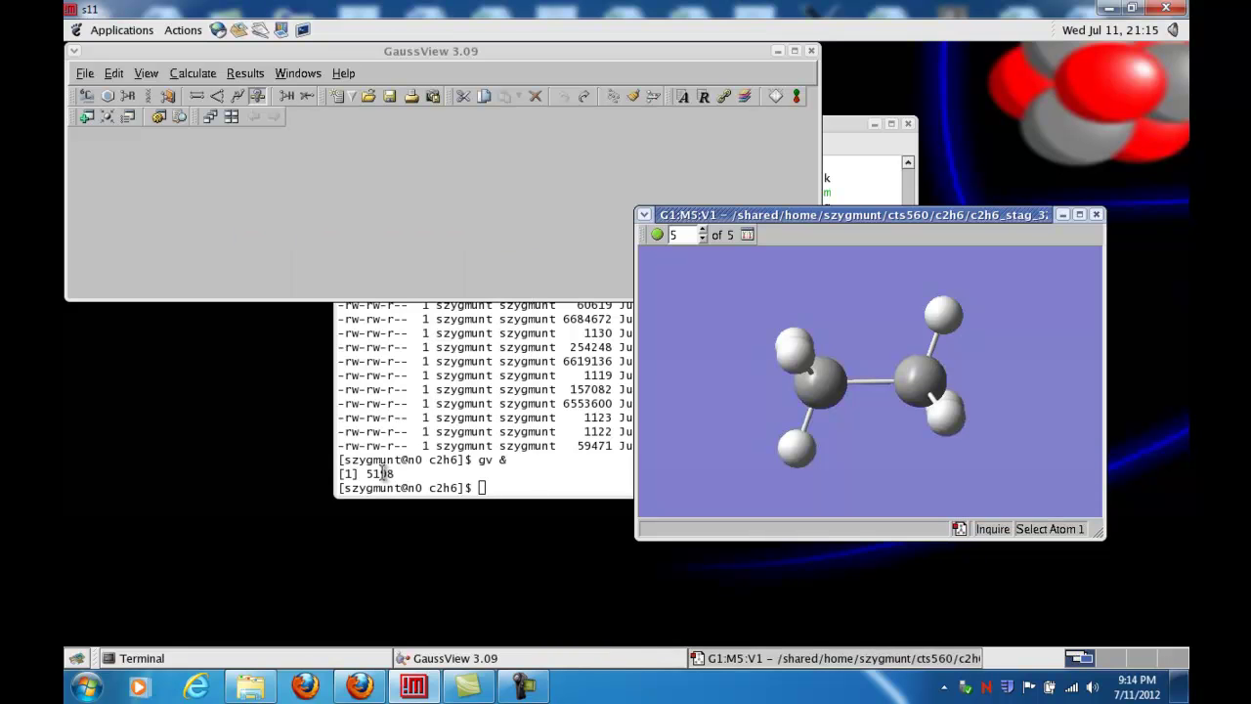
Open the Vibrations table and animate mode 18 at 3268.24 cm⁻¹
left_click(245, 73)
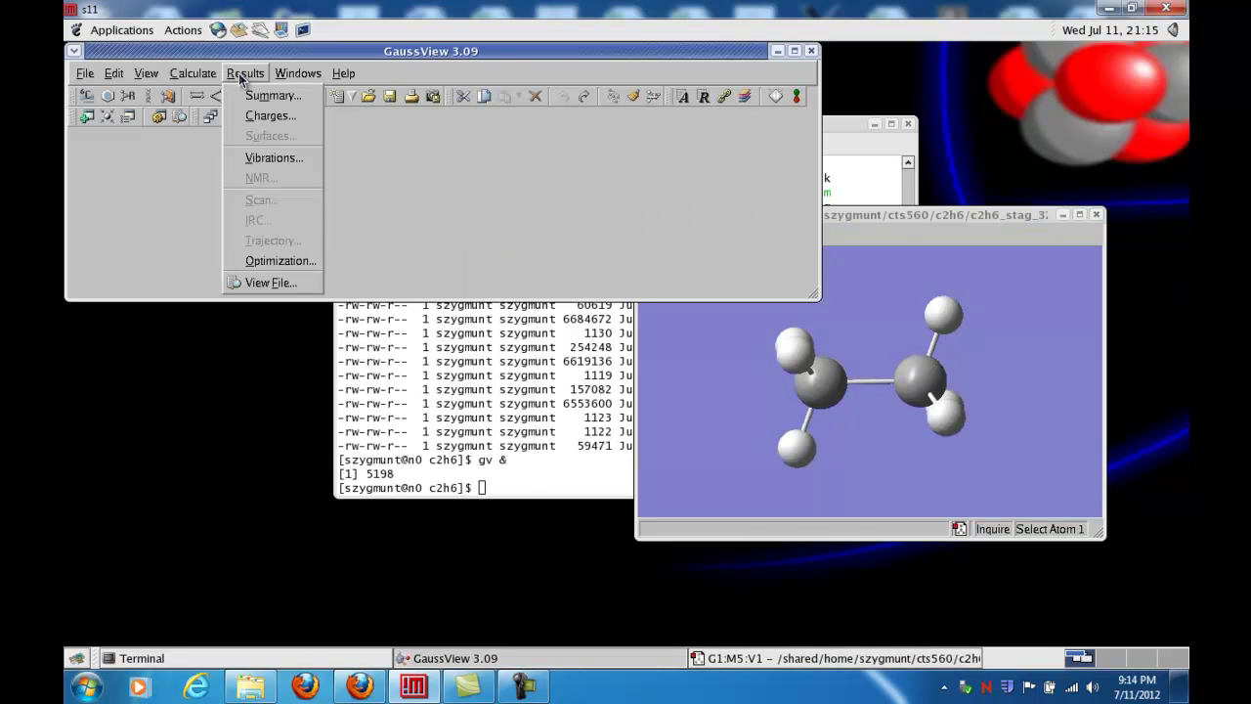
left_click(259, 160)
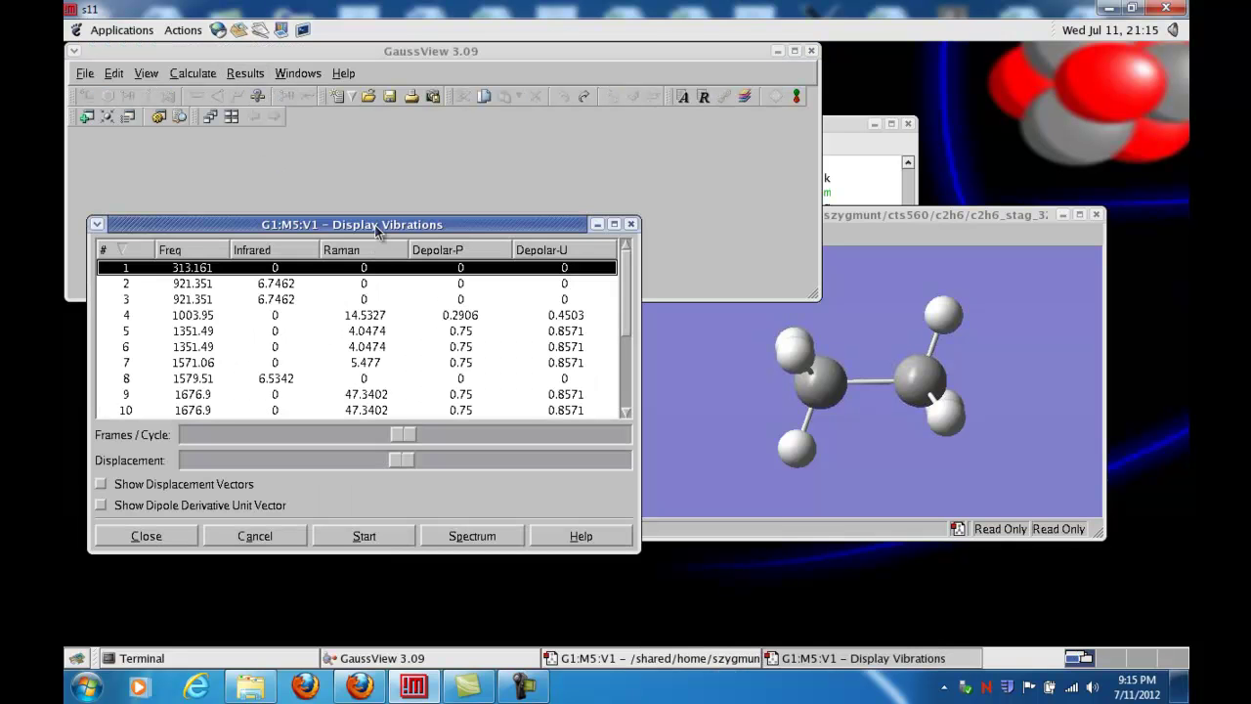
left_click_drag(377, 228, 368, 165)
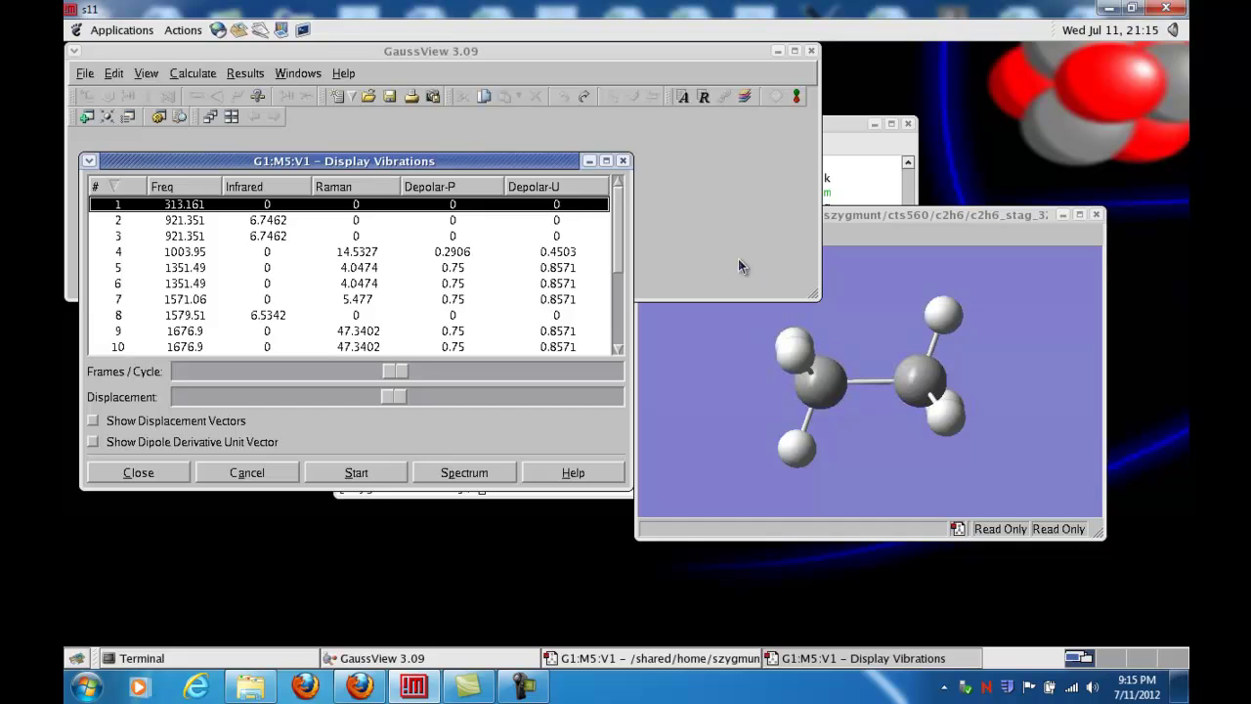
left_click_drag(865, 221, 891, 173)
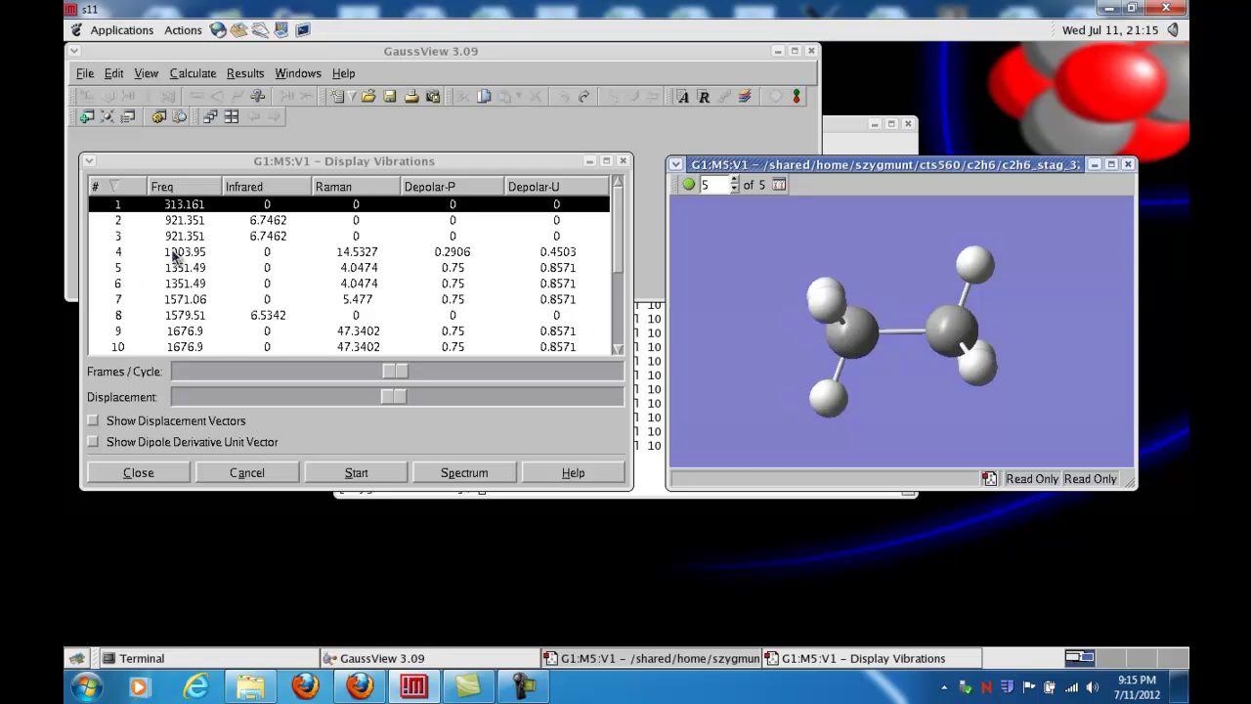
left_click_drag(619, 270, 623, 346)
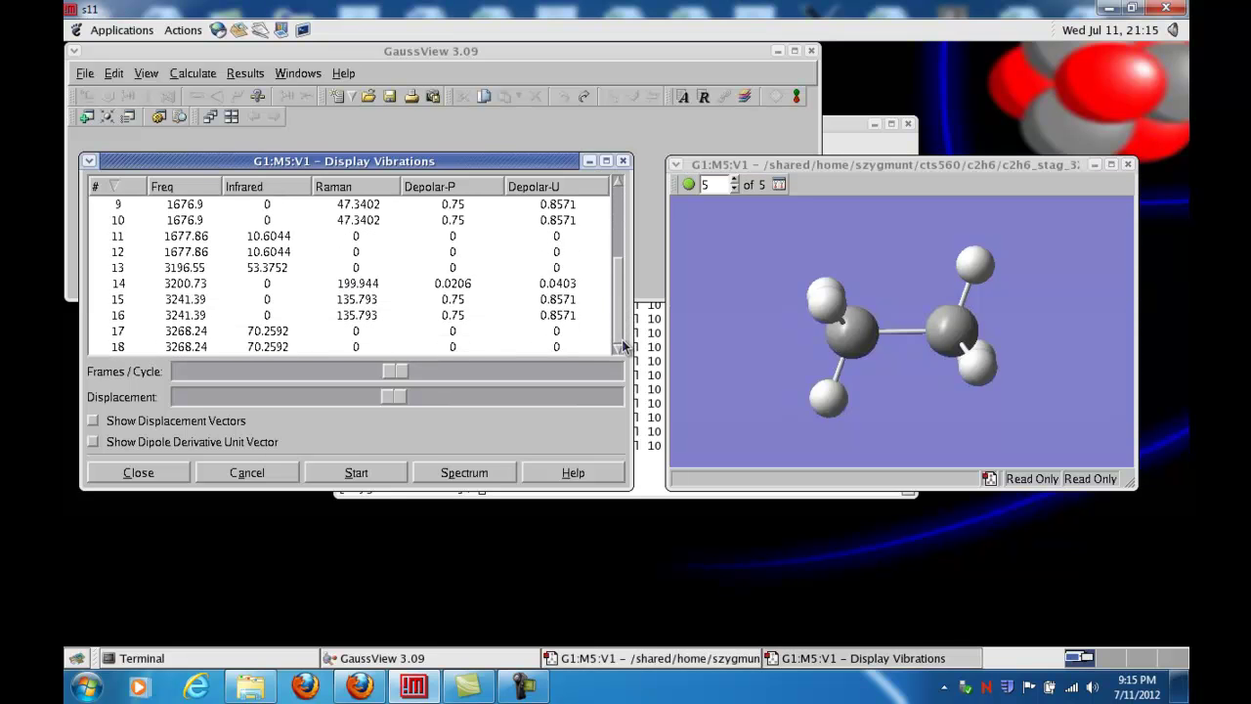
left_click(180, 348)
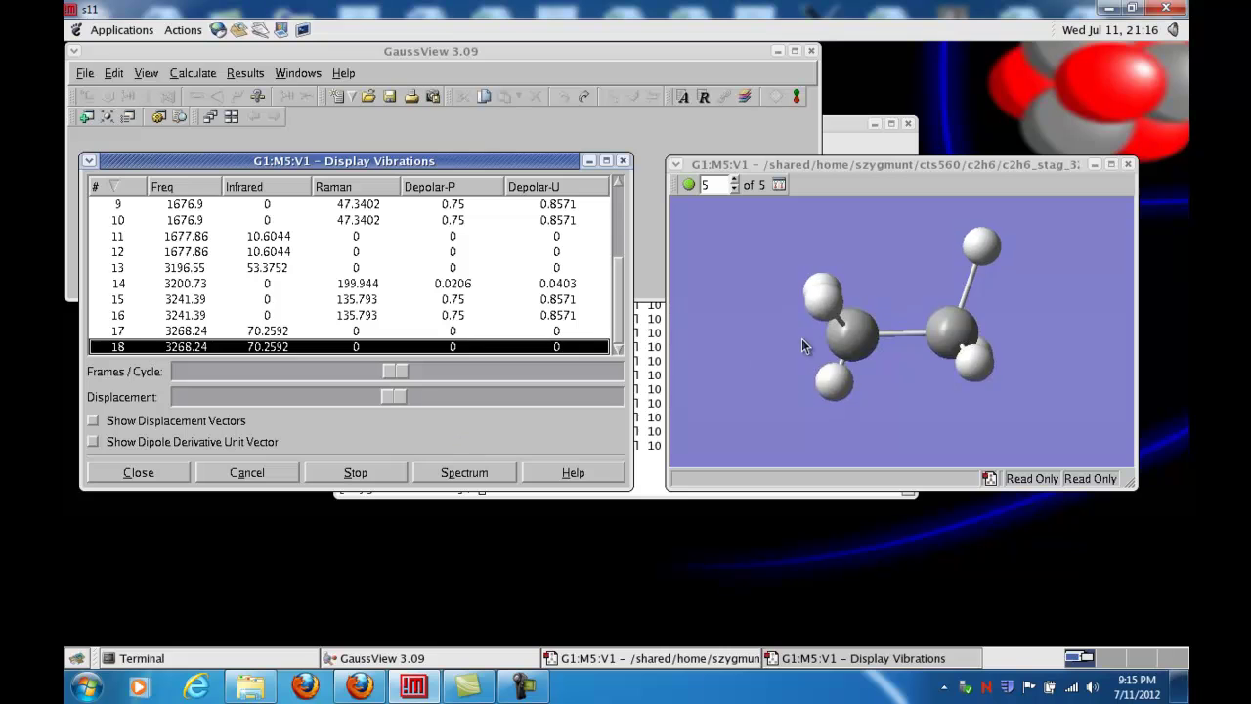
Rotate the molecule, raise Frames/Cycle and lower the Displacement of the vibration animation
left_click_drag(905, 408, 931, 378)
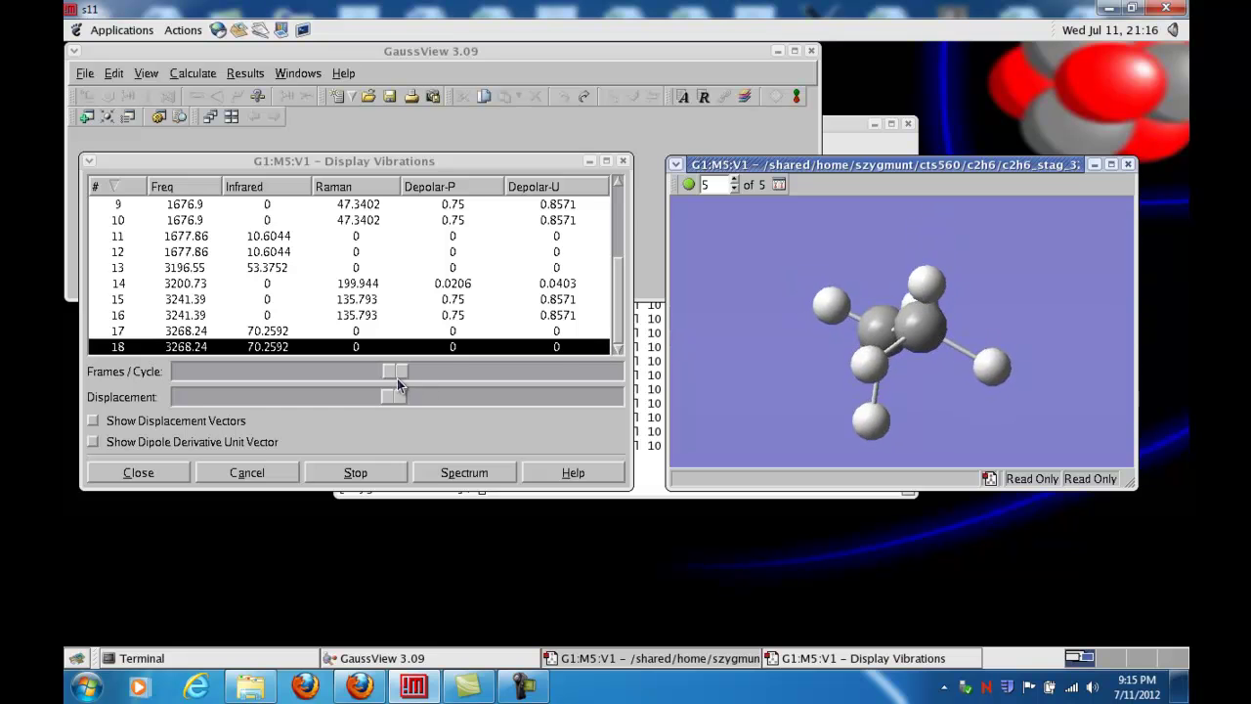
left_click_drag(397, 375, 539, 372)
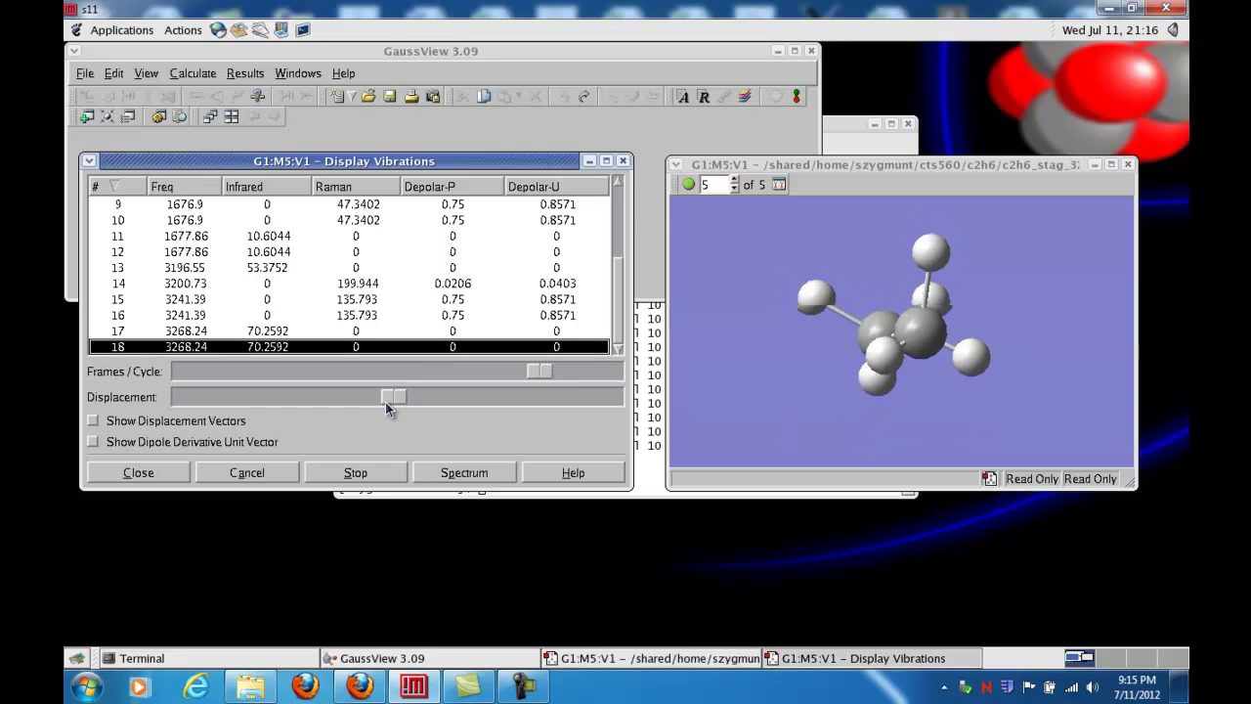
left_click_drag(383, 396, 249, 391)
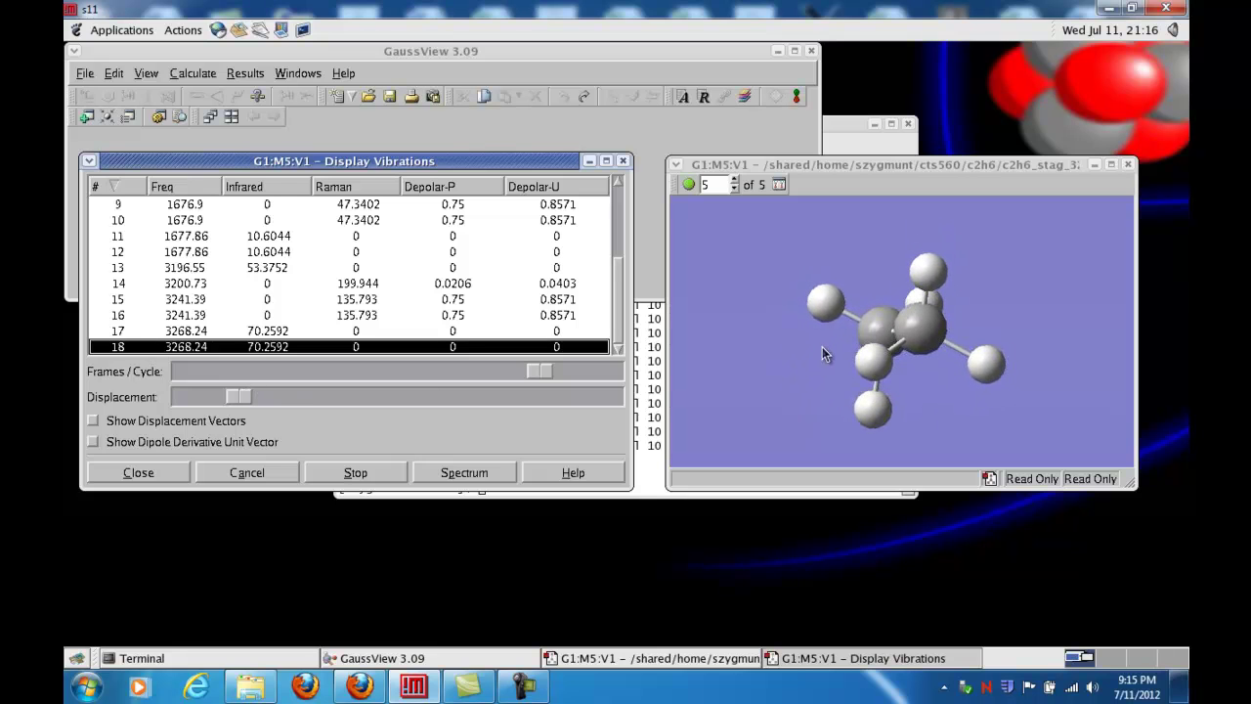
Animate vibrational modes 17 down through 10 in turn
left_click(177, 334)
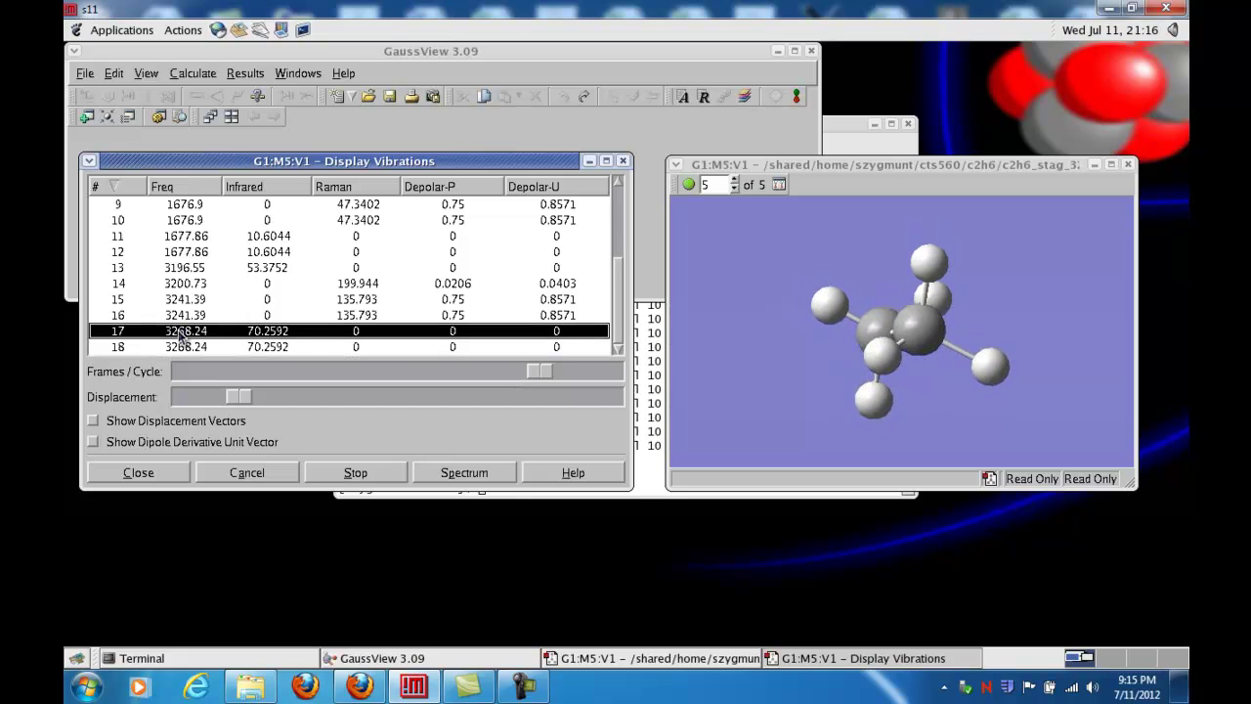
left_click(183, 319)
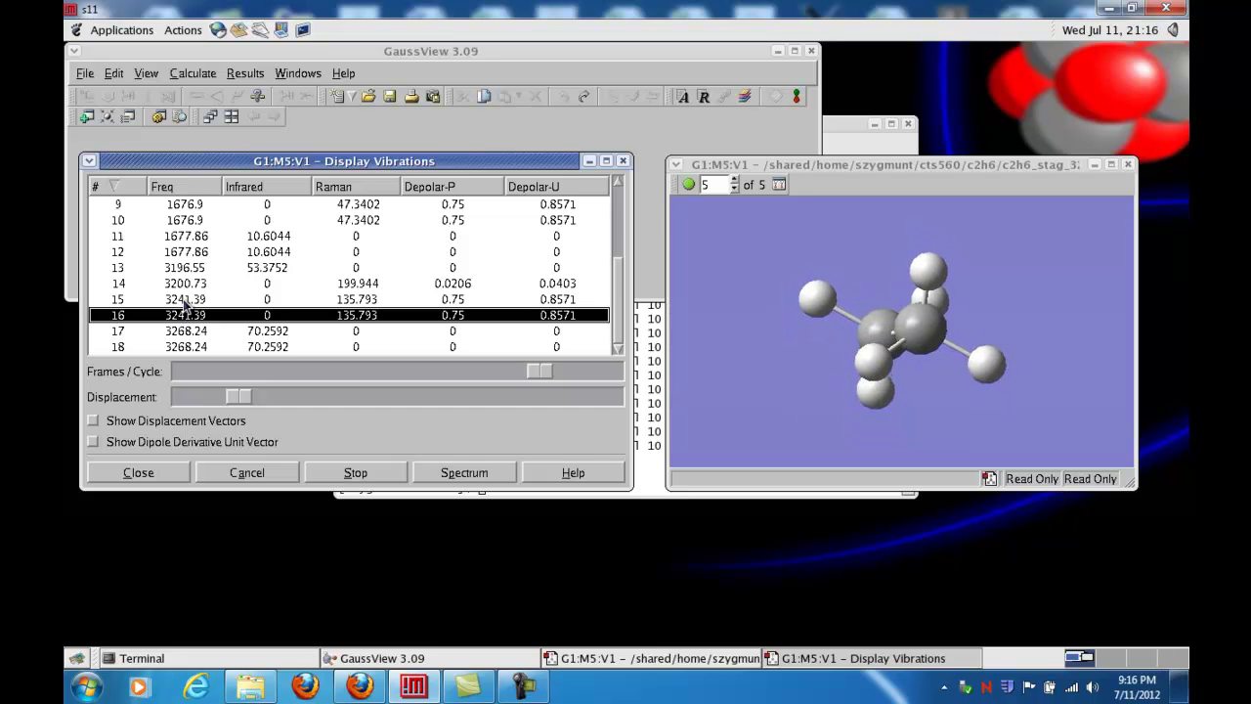
left_click(185, 301)
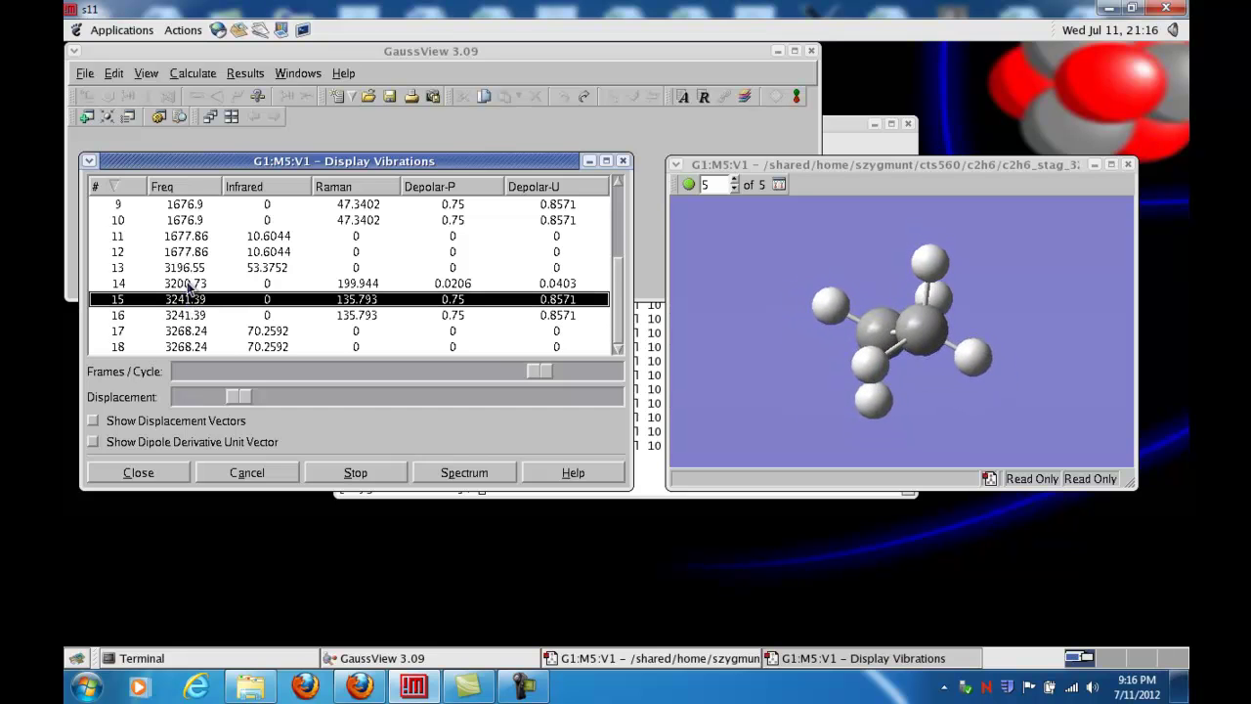
left_click(189, 285)
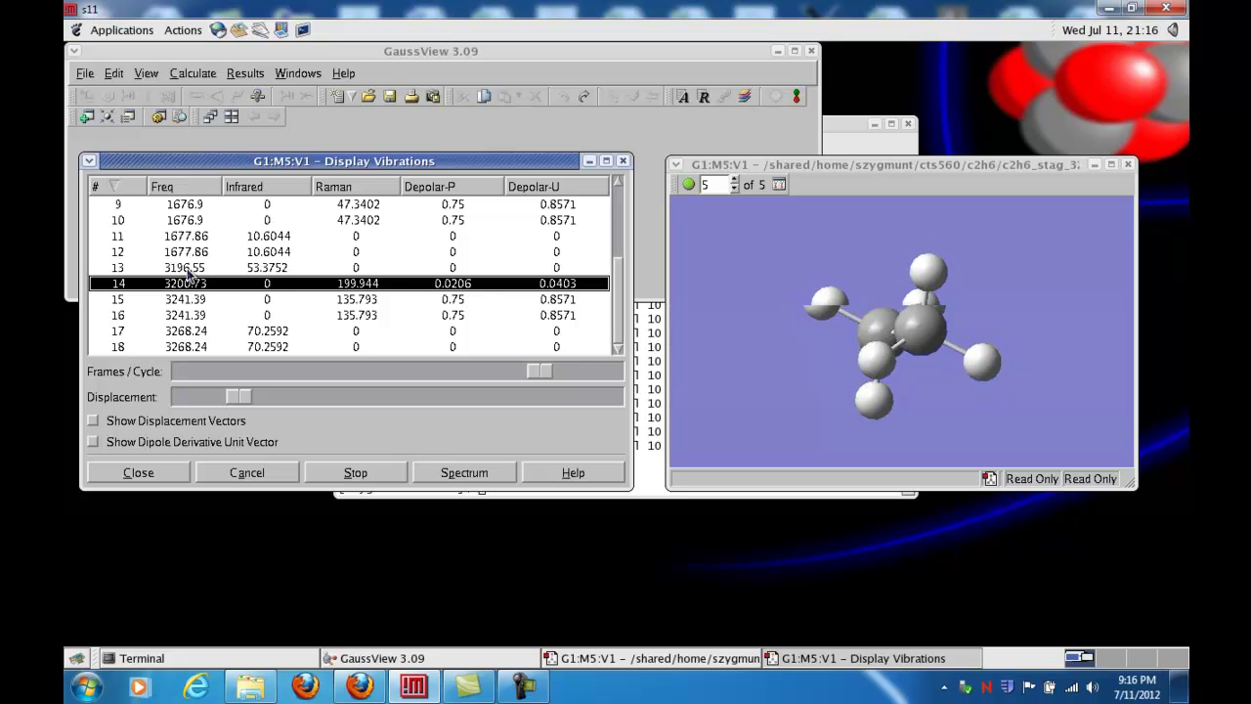
left_click(191, 267)
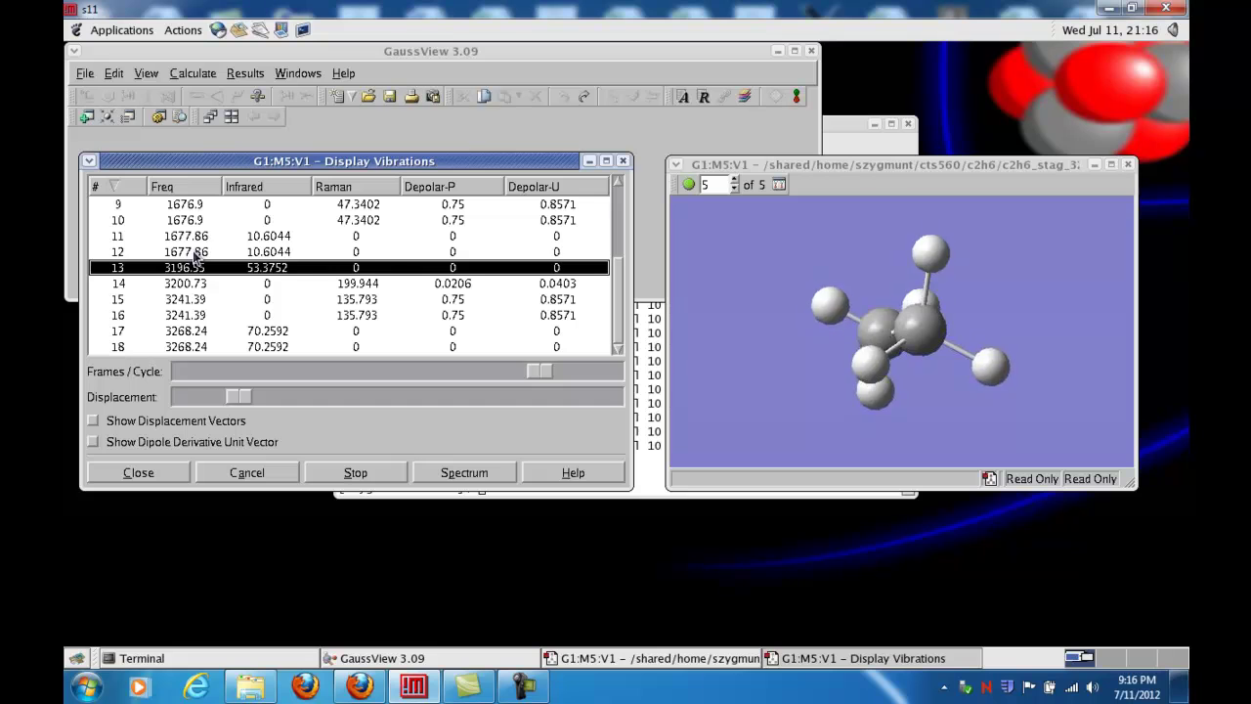
left_click(196, 252)
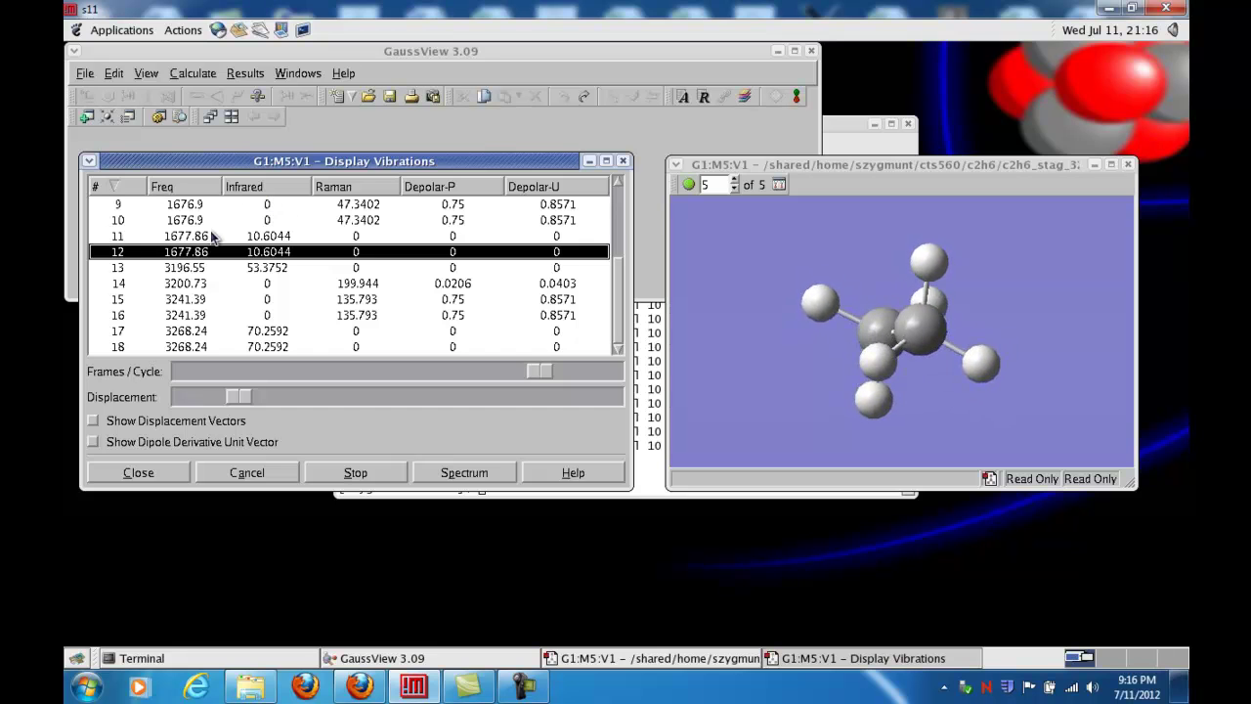
left_click(181, 238)
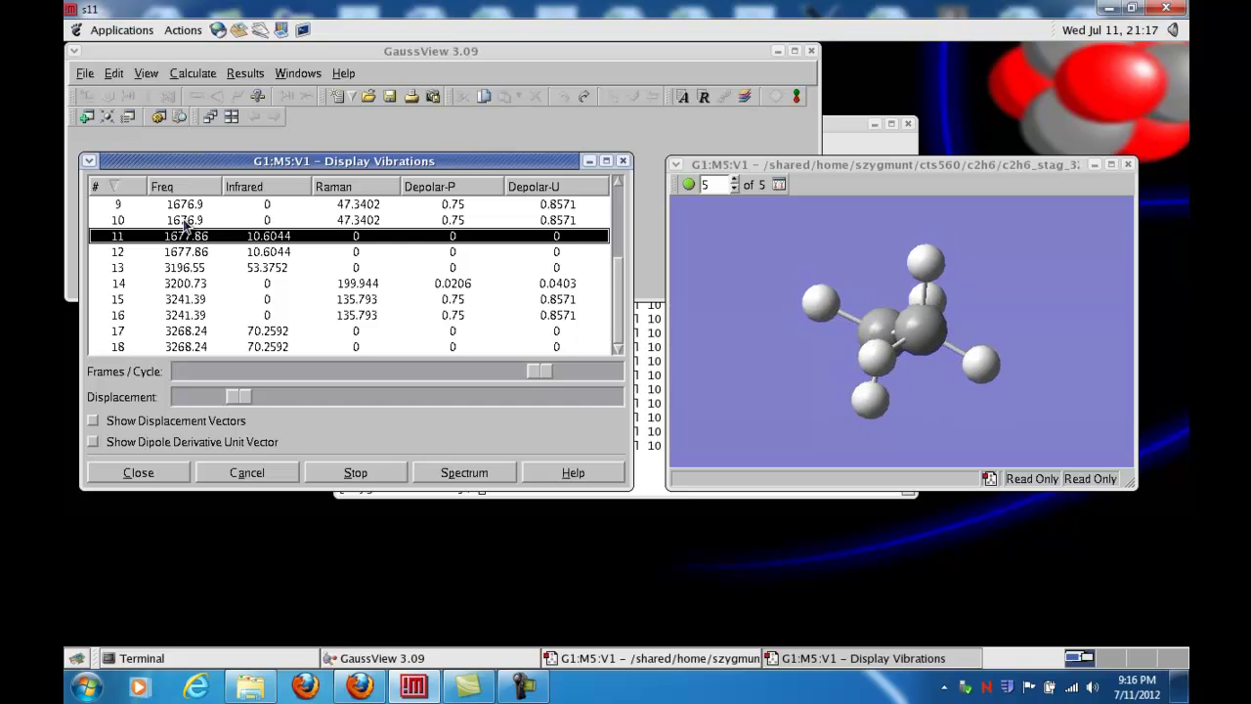
left_click(185, 223)
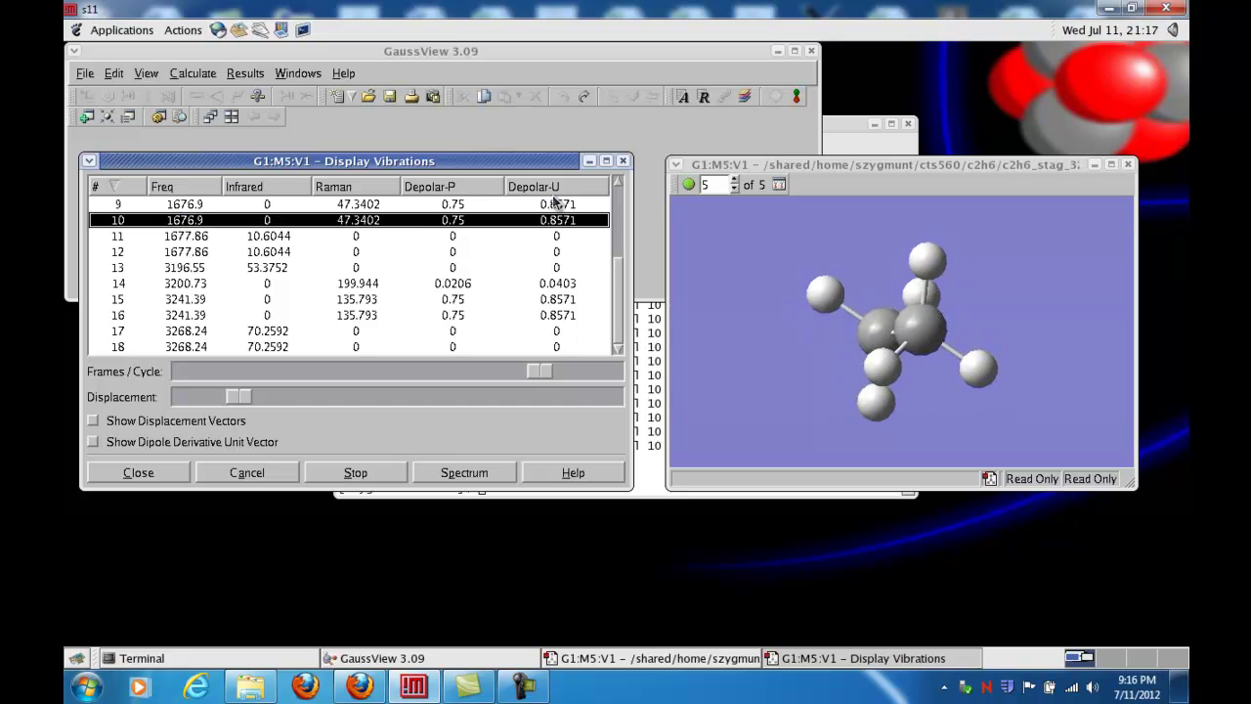
Animate modes 3, 2 and 1 (313.161), orbiting ethane end-on and back
left_click(618, 185)
scroll(203, 235, "up", 3)
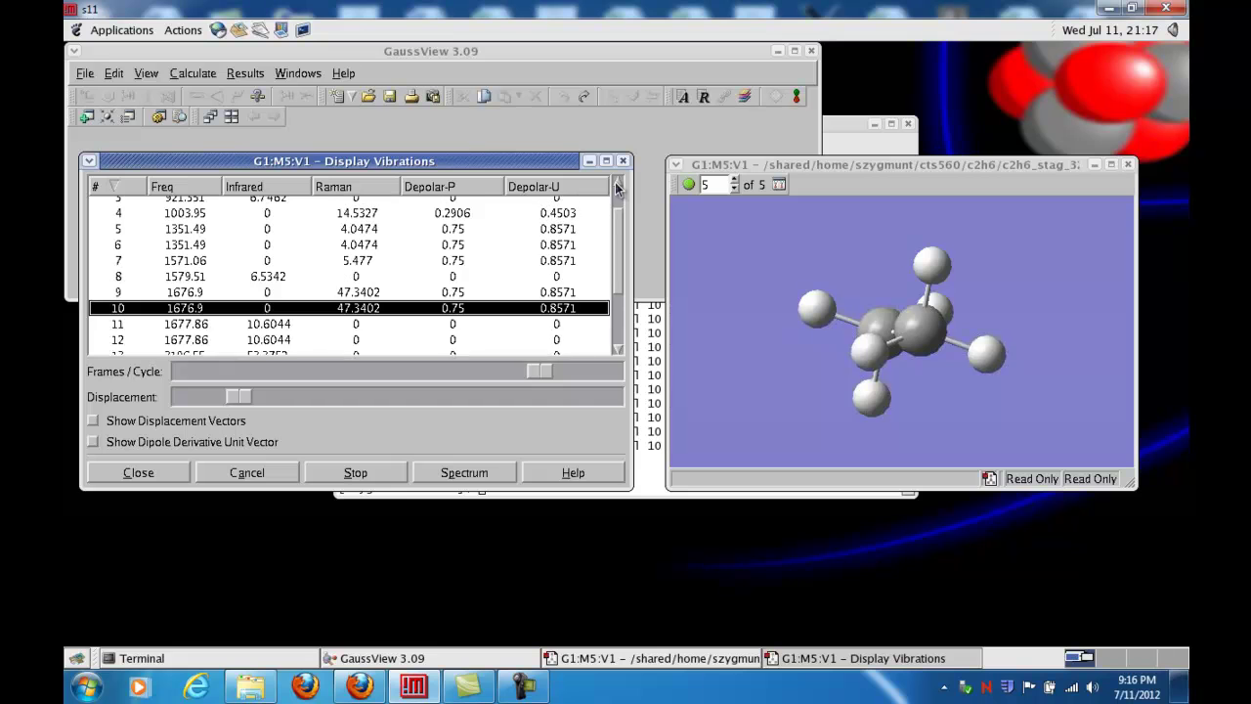
left_click(203, 235)
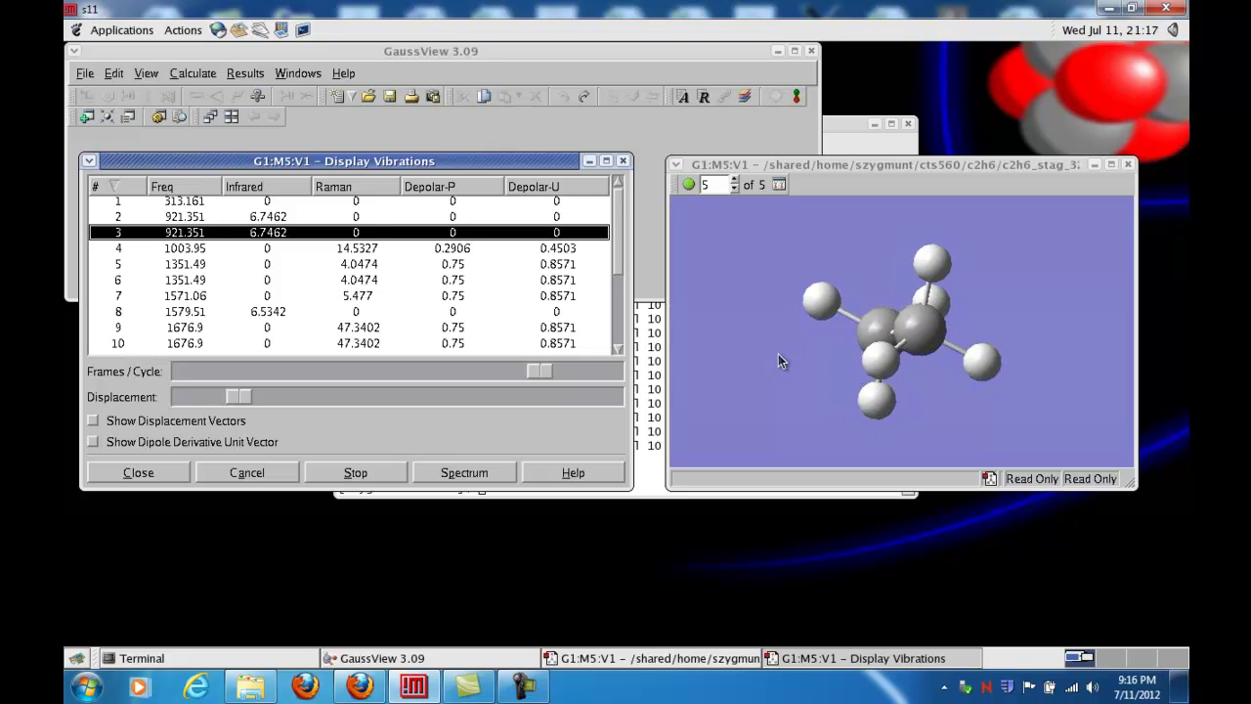
left_click(196, 218)
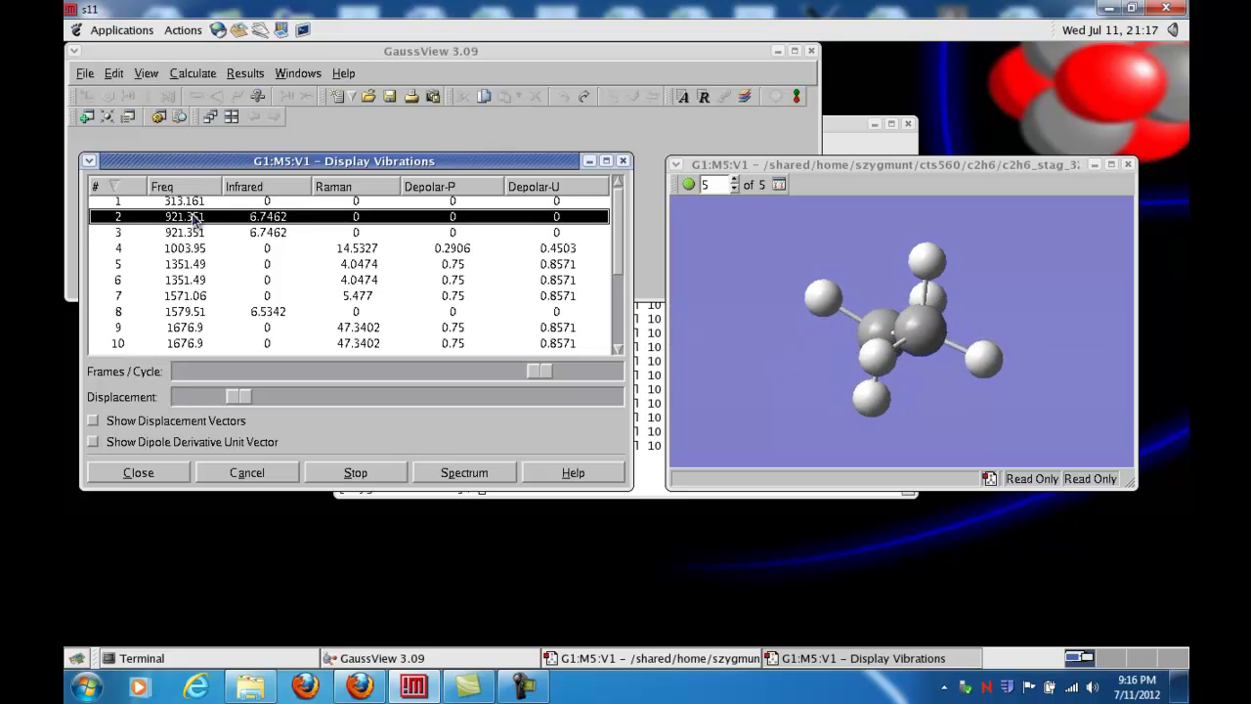
left_click(187, 202)
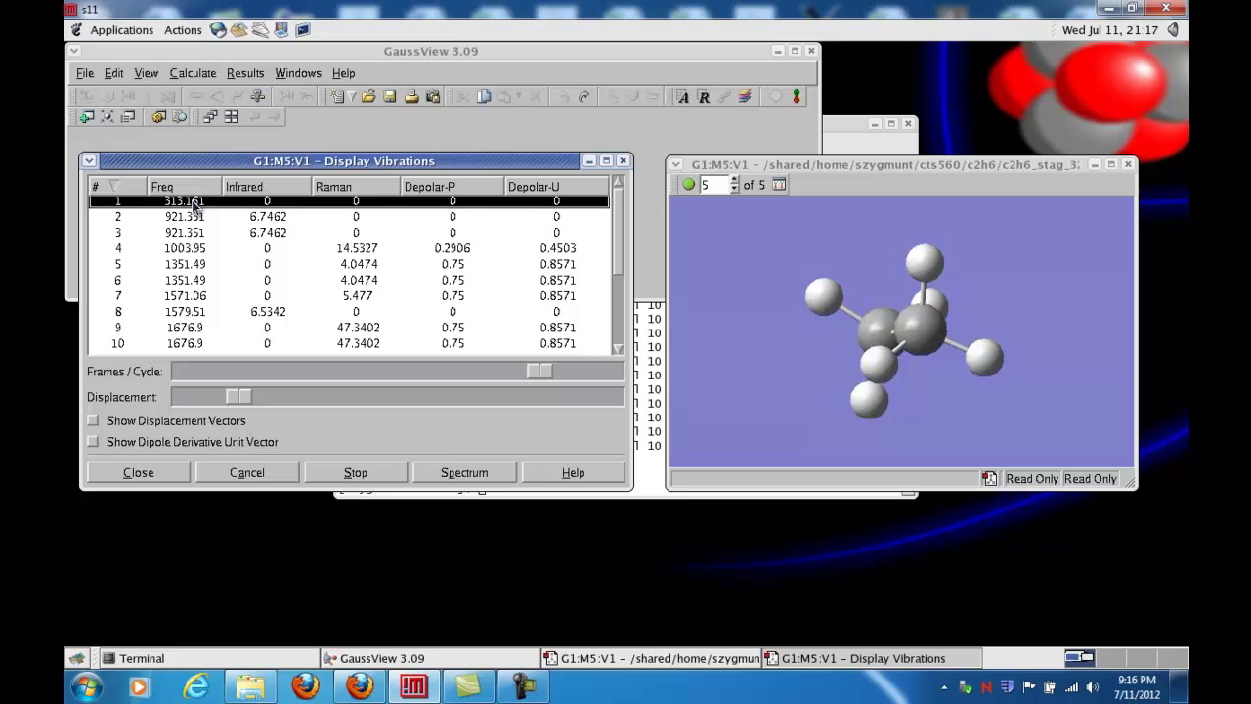
left_click_drag(825, 362, 803, 367)
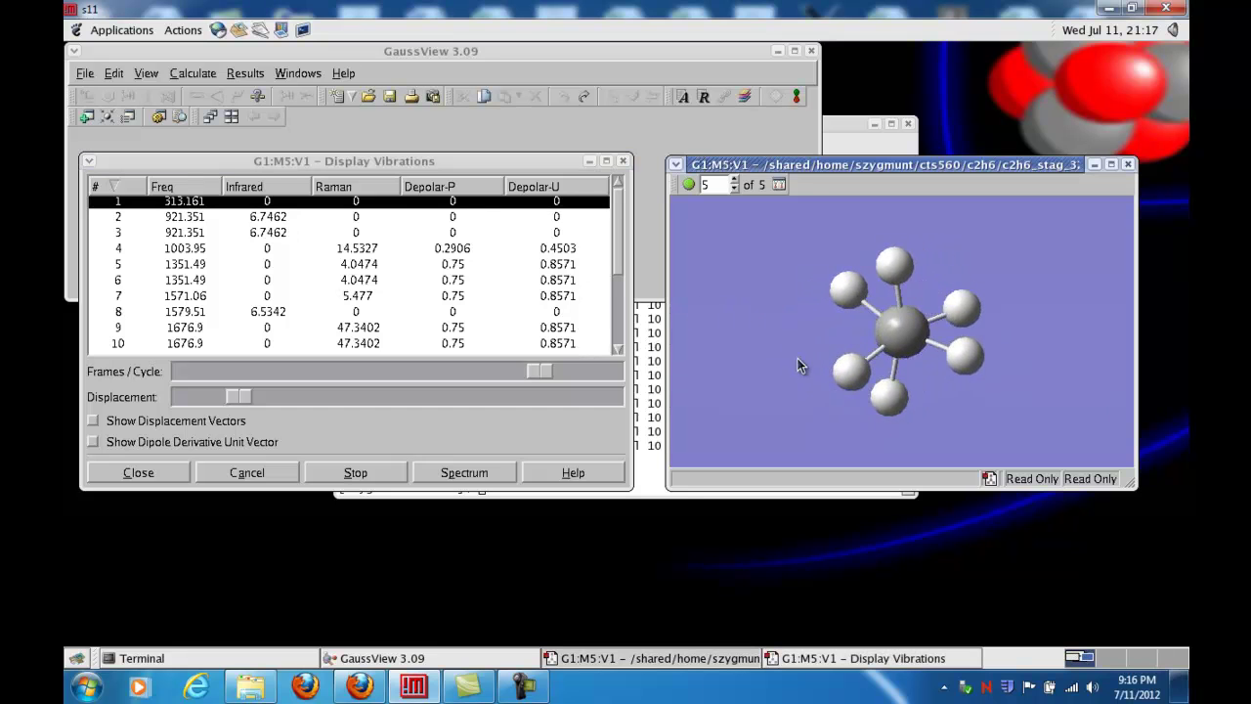
left_click_drag(736, 349, 880, 331)
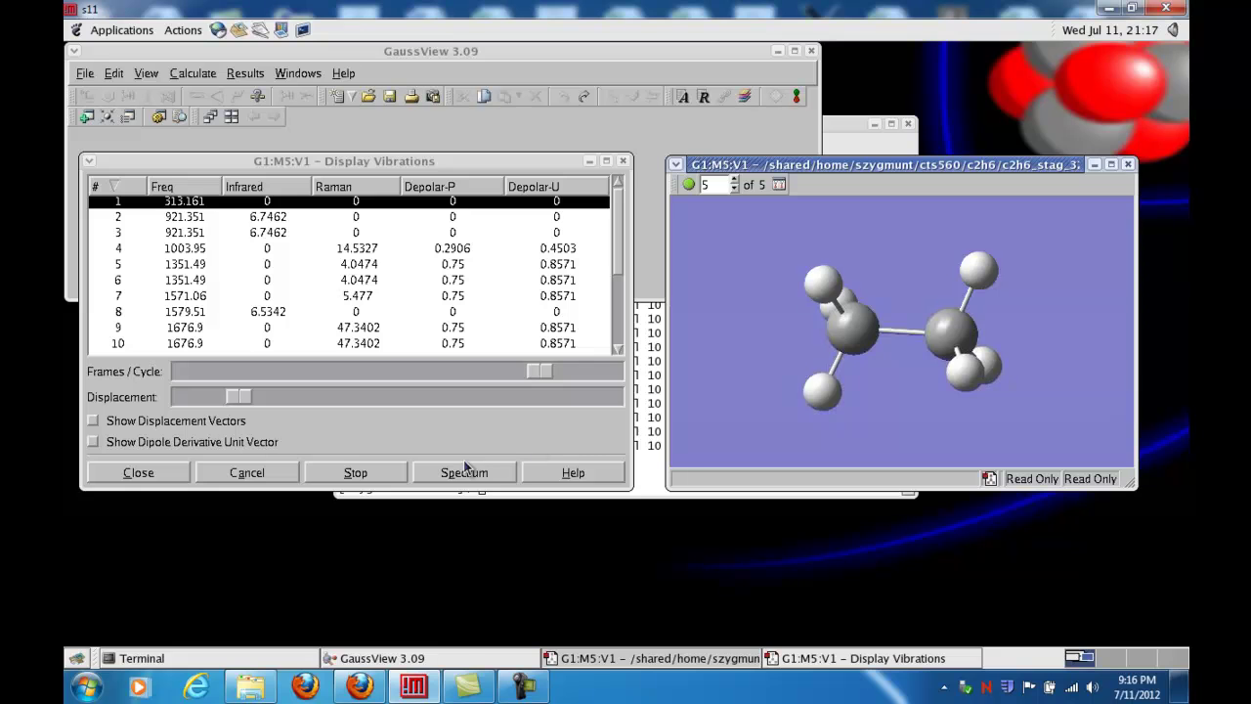
Close the vibration display, lower the ethane view window and dismiss the Results menu
left_click(213, 474)
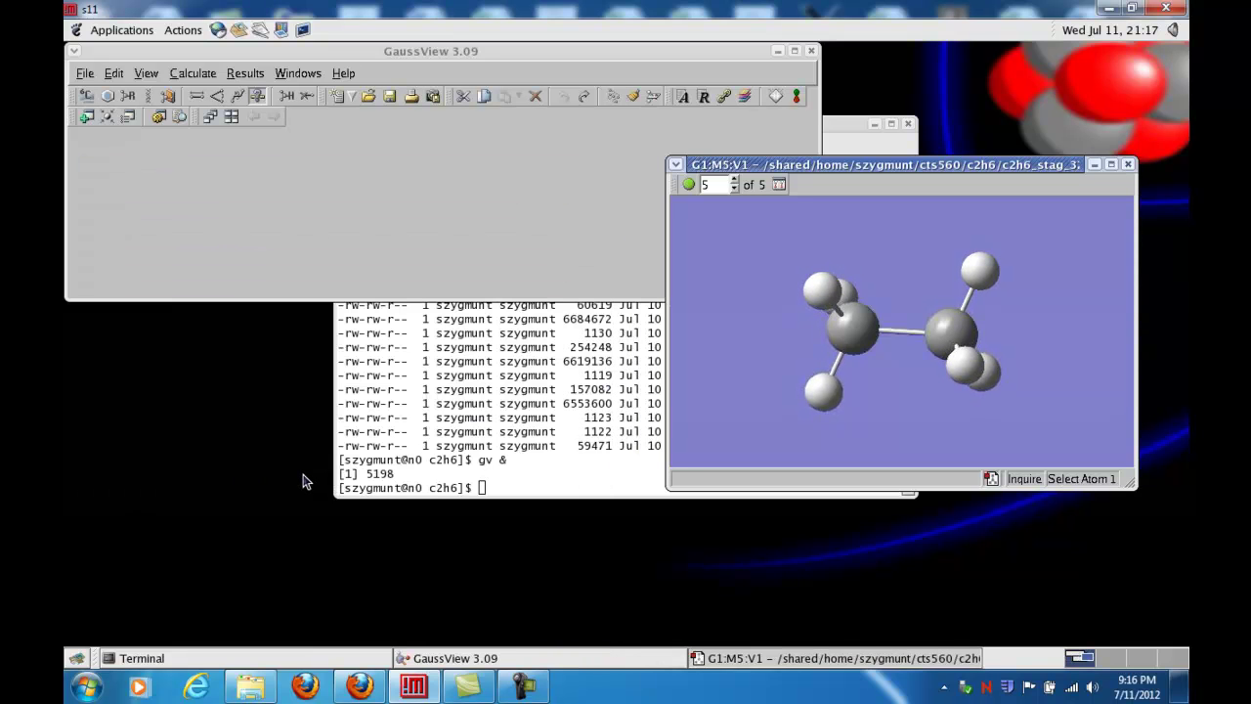
left_click(568, 254)
left_click(846, 166)
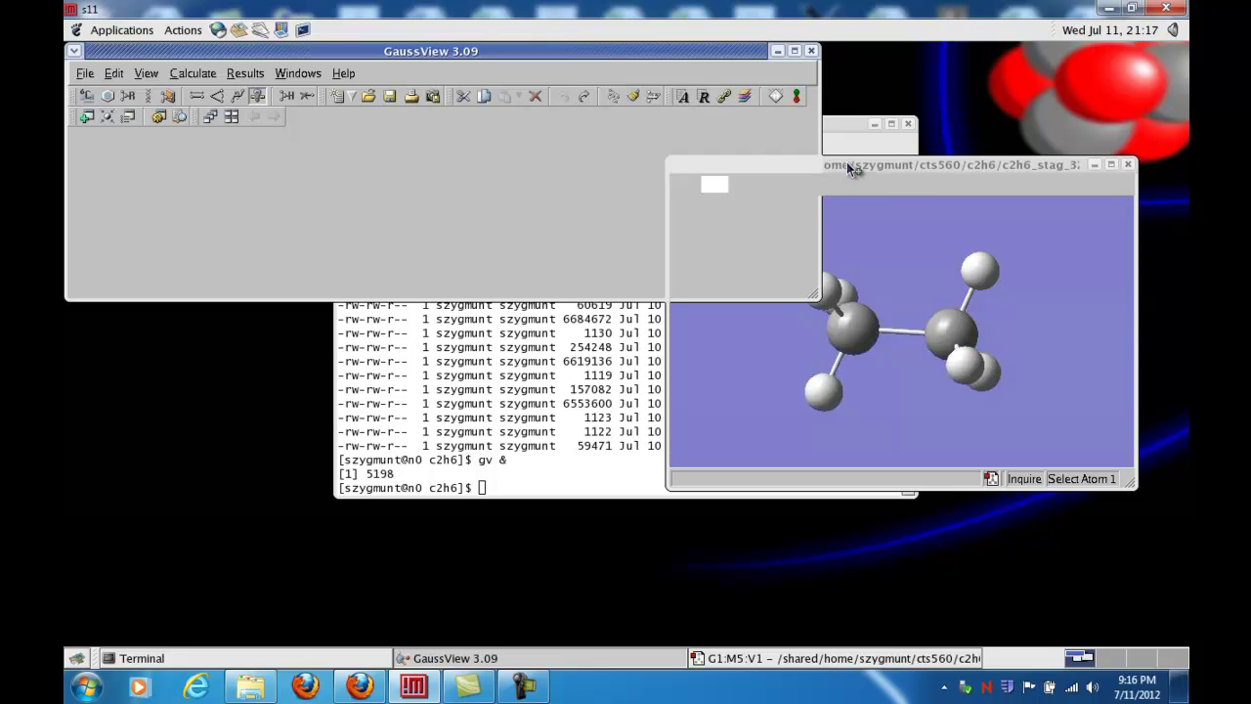
left_click_drag(847, 166, 862, 275)
left_click(246, 73)
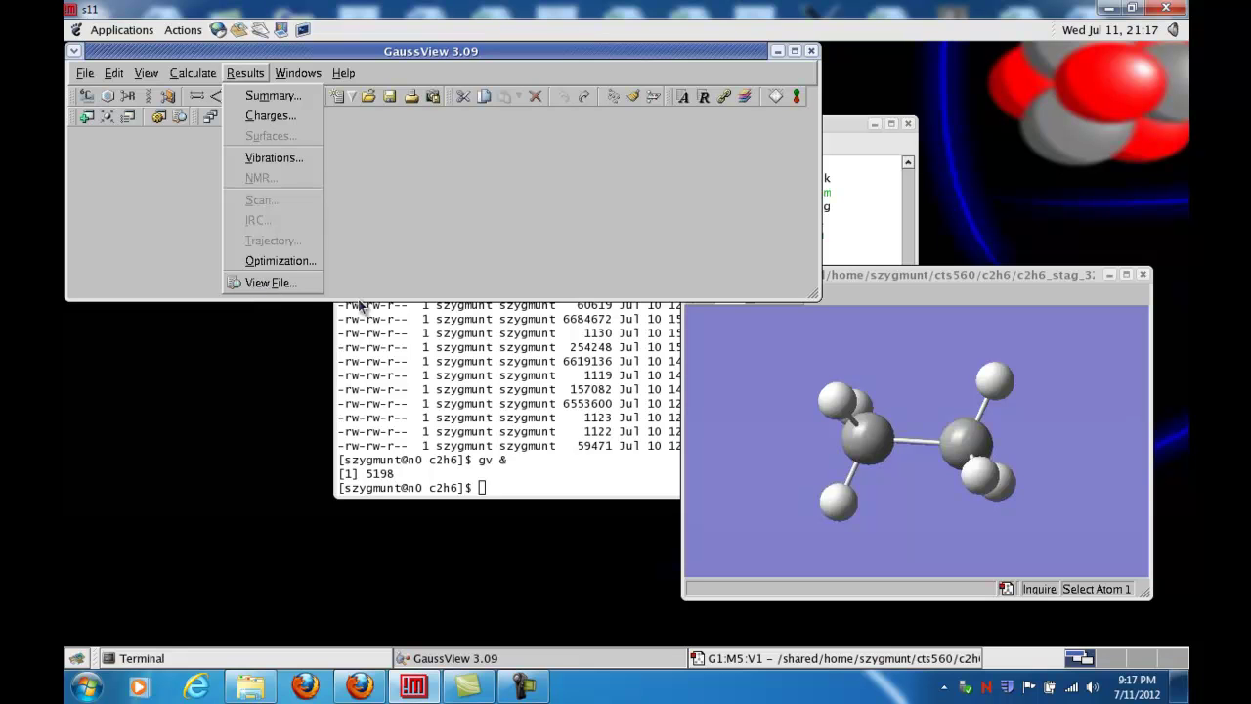
left_click(414, 374)
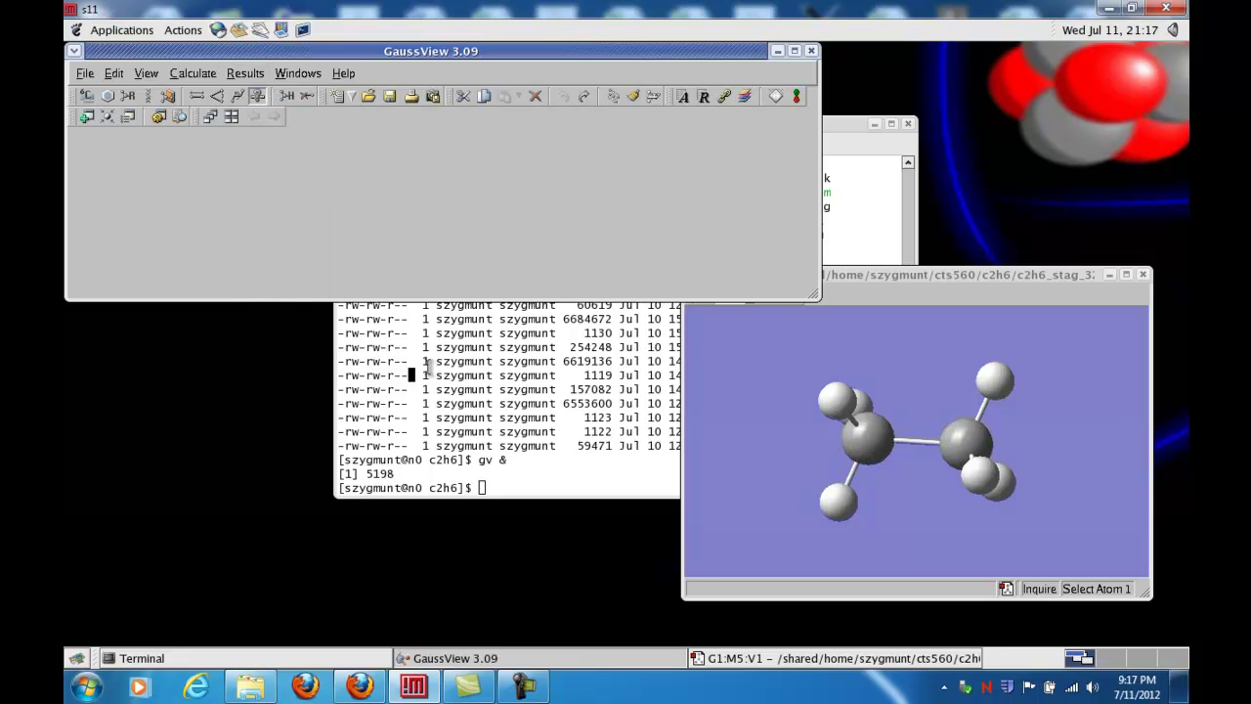
Move the Terminal left and the ethane view window up beside it
left_click(570, 479)
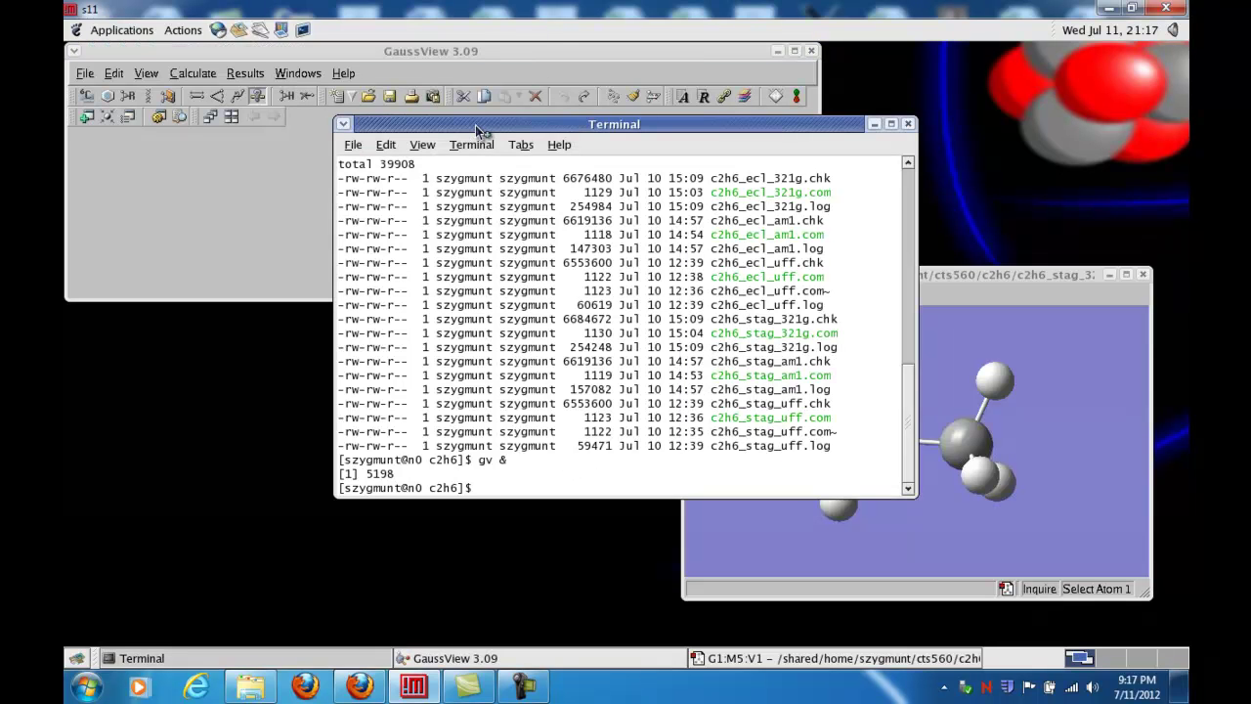
left_click_drag(476, 134, 225, 203)
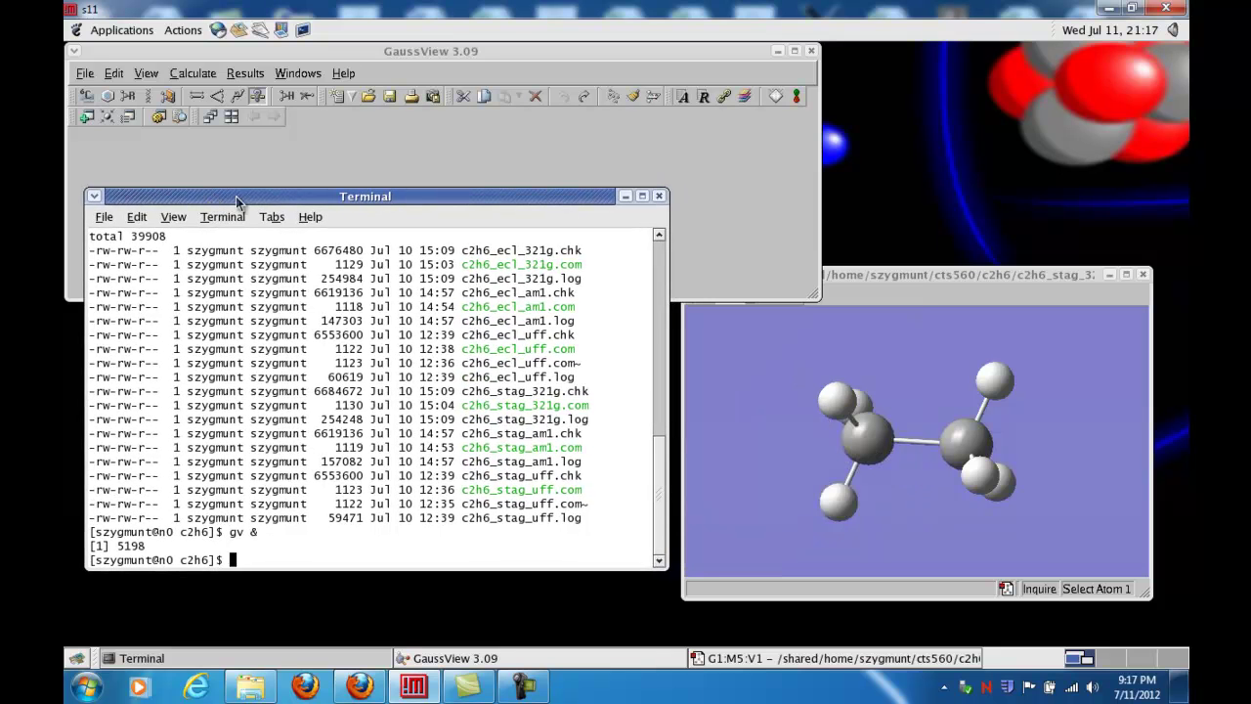
left_click(864, 280)
left_click_drag(863, 277, 883, 164)
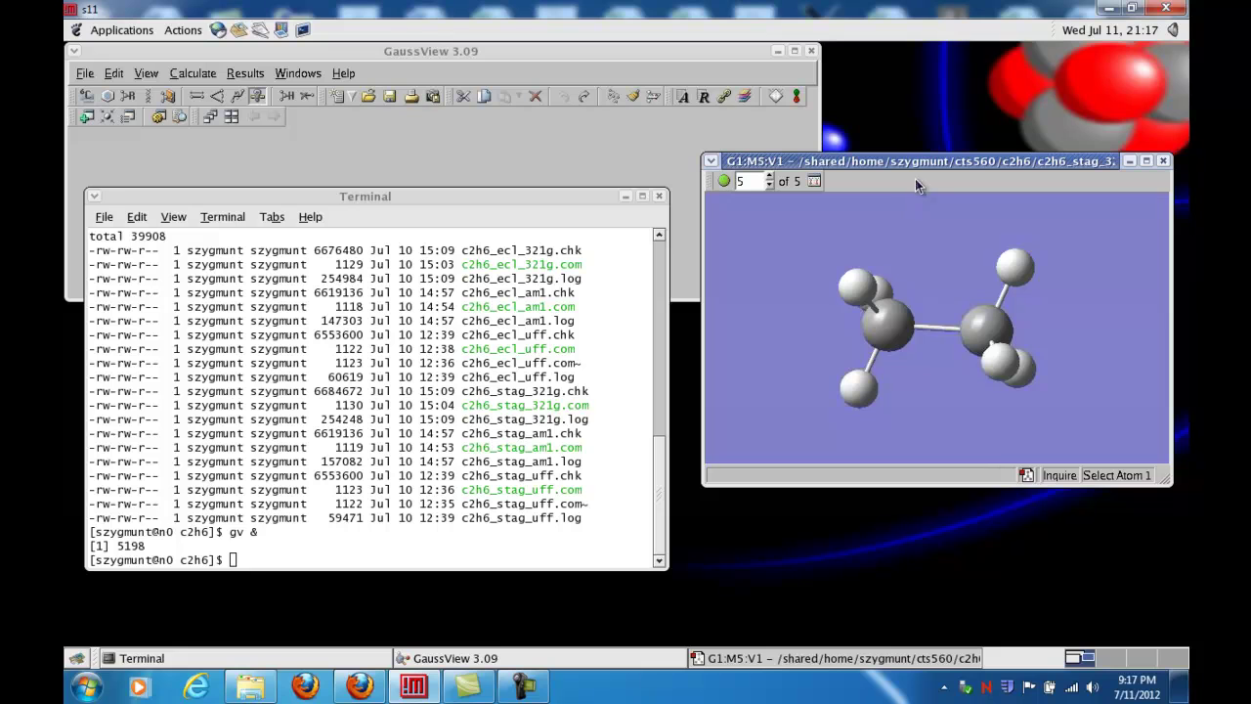